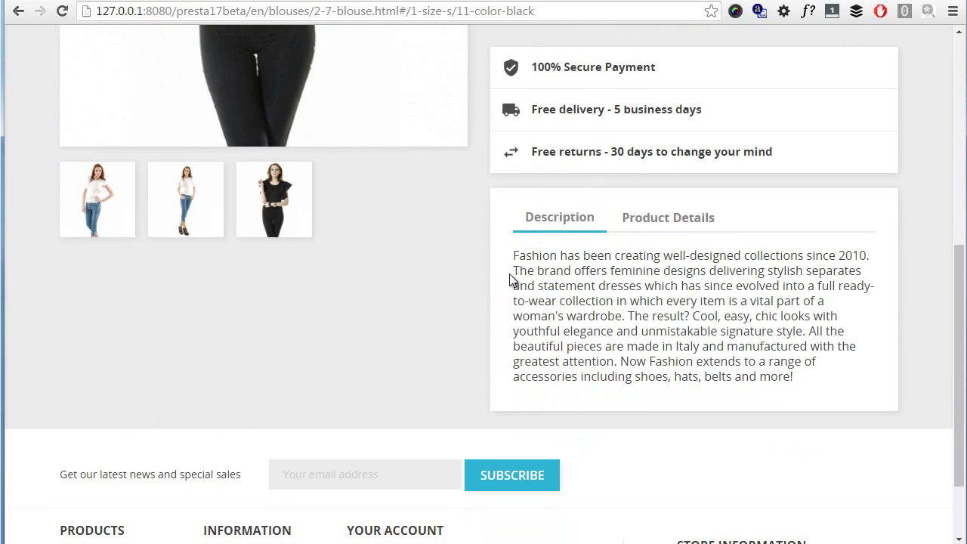
- Highlight the product file part of the blouse page's address and switch the blouse's color to white
{"action": "scroll", "coordinate": [382, 313], "scroll_direction": "up", "scroll_amount": 6}
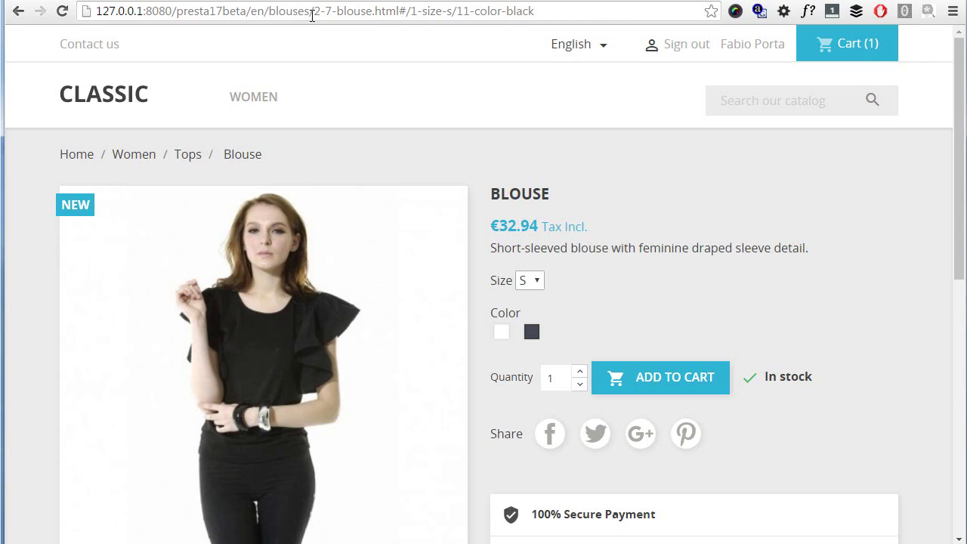
{"action": "left_click_drag", "start_coordinate": [310, 12], "coordinate": [394, 8]}
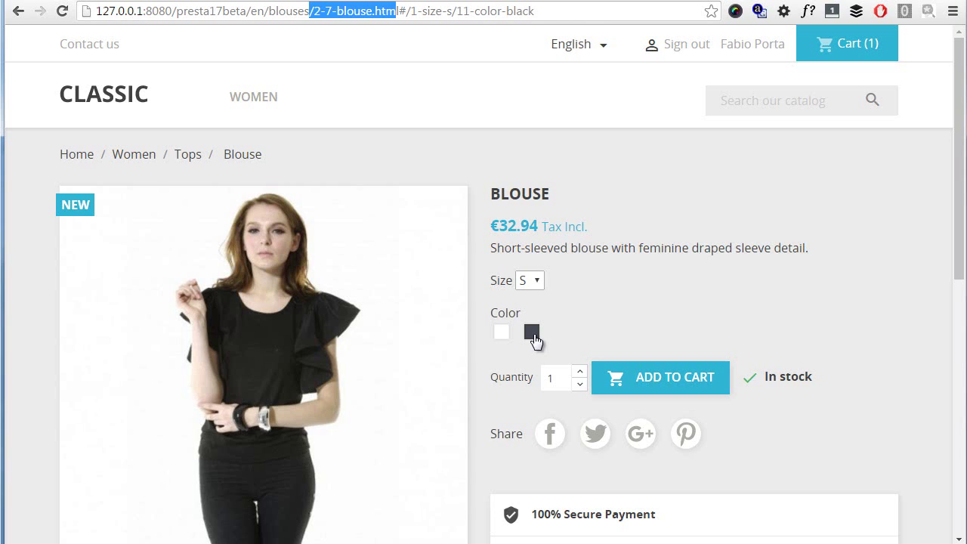
{"action": "left_click", "coordinate": [534, 339]}
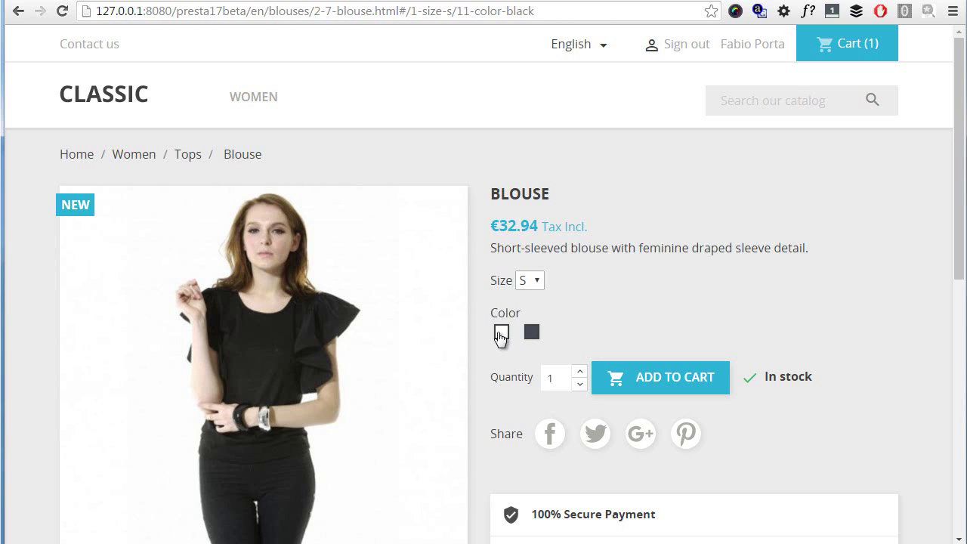
{"action": "left_click", "coordinate": [501, 333]}
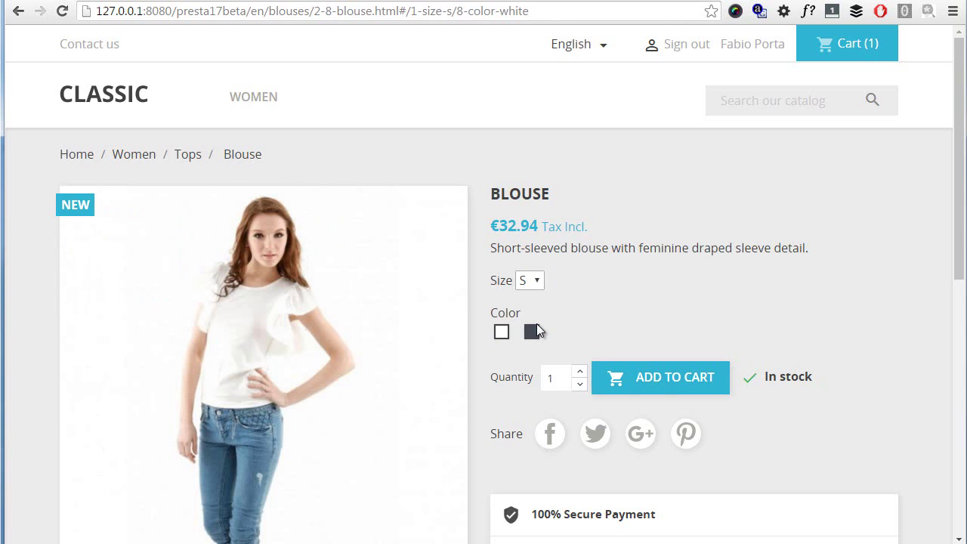
{"action": "scroll", "coordinate": [530, 293], "scroll_direction": "down", "scroll_amount": 1}
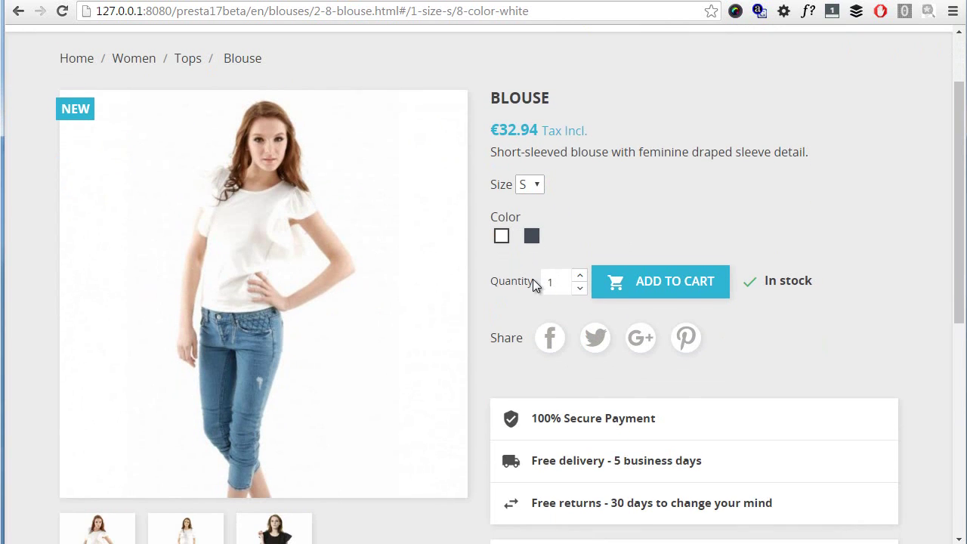
{"action": "scroll", "coordinate": [525, 276], "scroll_direction": "down", "scroll_amount": 1}
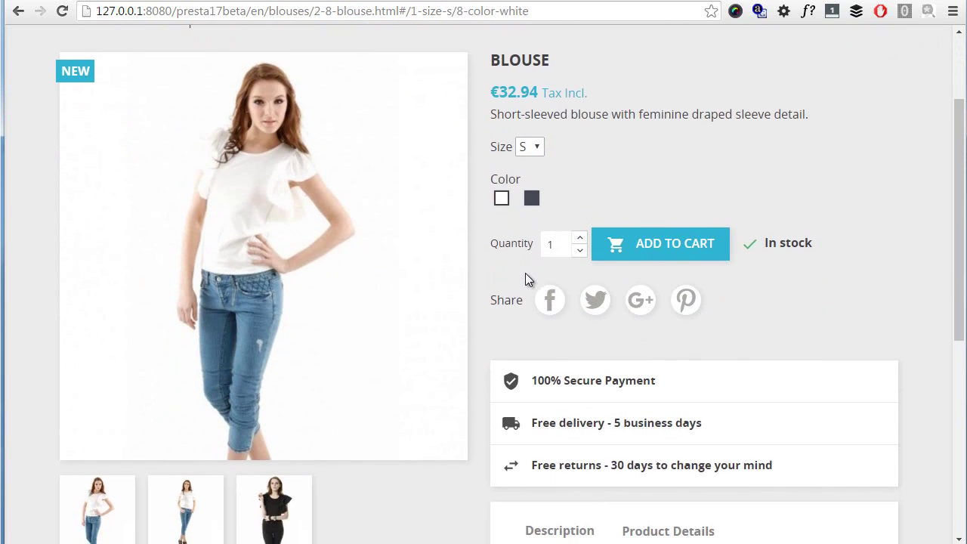
- Proceed from the shopping cart to checkout and look over the order steps from personal information to payment
{"action": "scroll", "coordinate": [525, 276], "scroll_direction": "up", "scroll_amount": 2}
{"action": "left_click", "coordinate": [842, 45]}
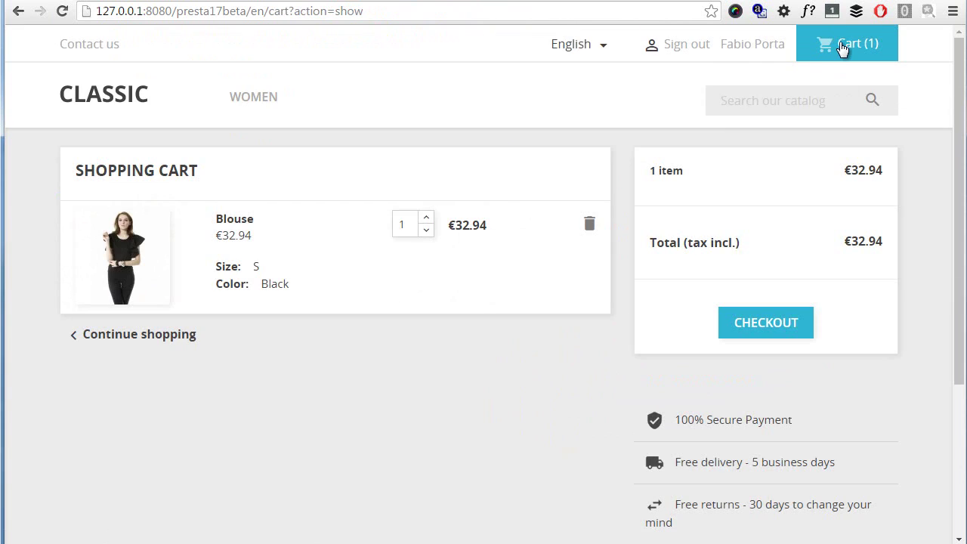
{"action": "left_click", "coordinate": [759, 317]}
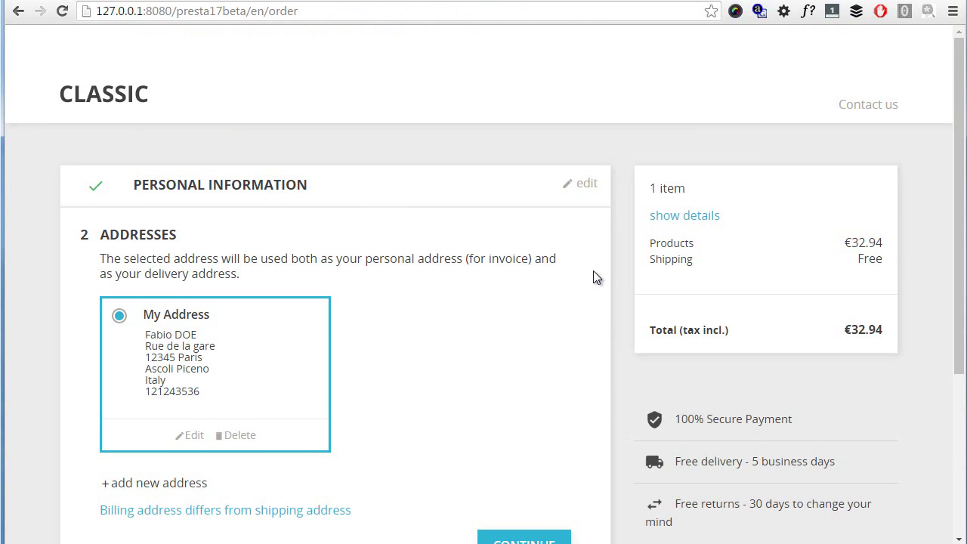
{"action": "scroll", "coordinate": [592, 271], "scroll_direction": "down", "scroll_amount": 1}
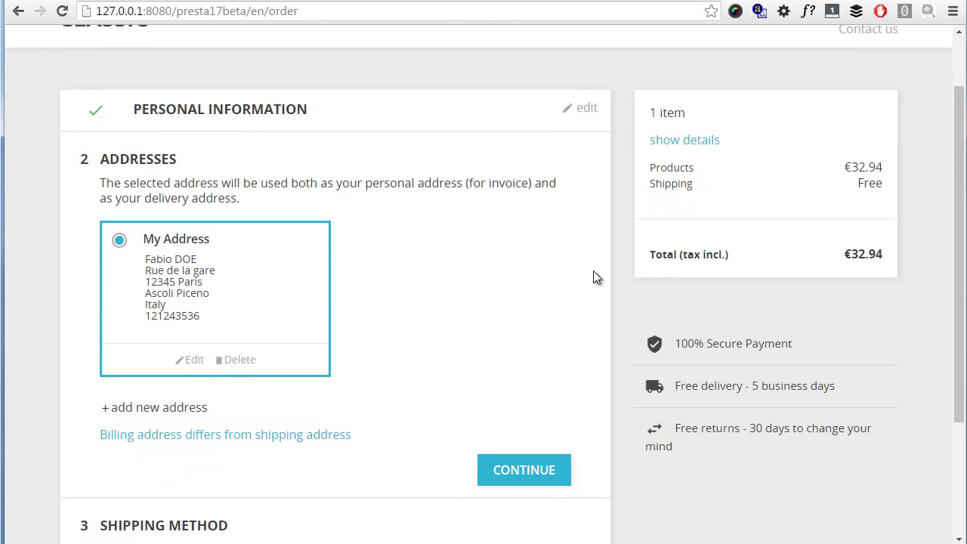
{"action": "scroll", "coordinate": [544, 250], "scroll_direction": "down", "scroll_amount": 2}
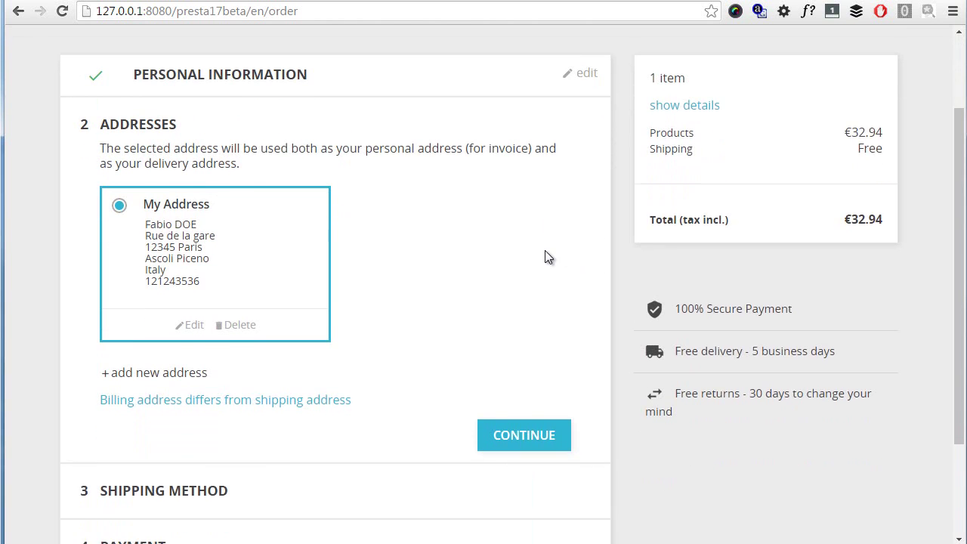
{"action": "scroll", "coordinate": [563, 296], "scroll_direction": "up", "scroll_amount": 3}
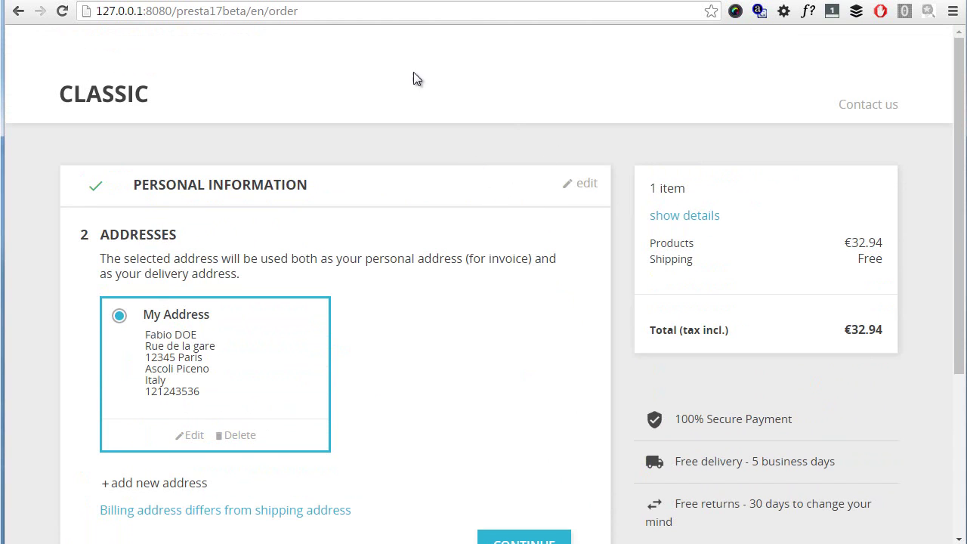
{"action": "scroll", "coordinate": [377, 129], "scroll_direction": "down", "scroll_amount": 3}
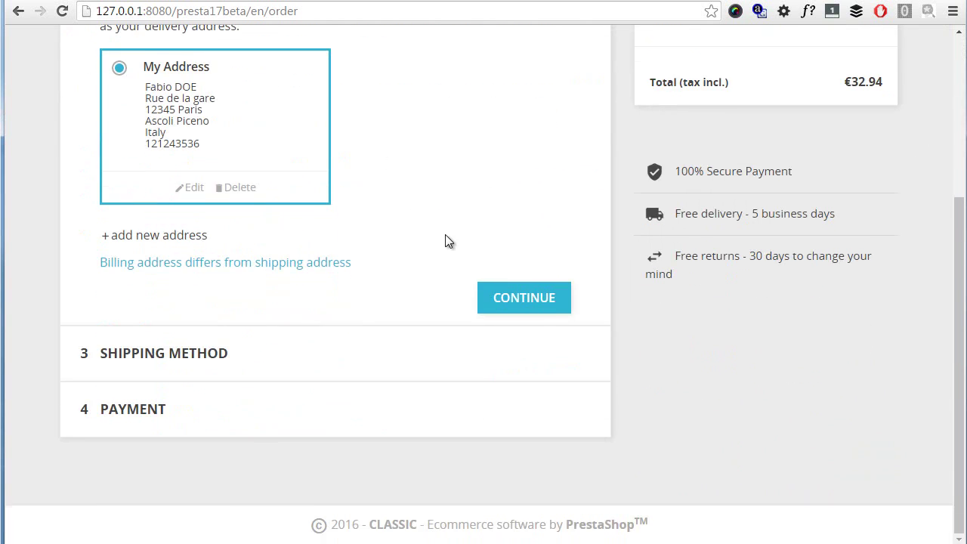
{"action": "scroll", "coordinate": [446, 239], "scroll_direction": "up", "scroll_amount": 3}
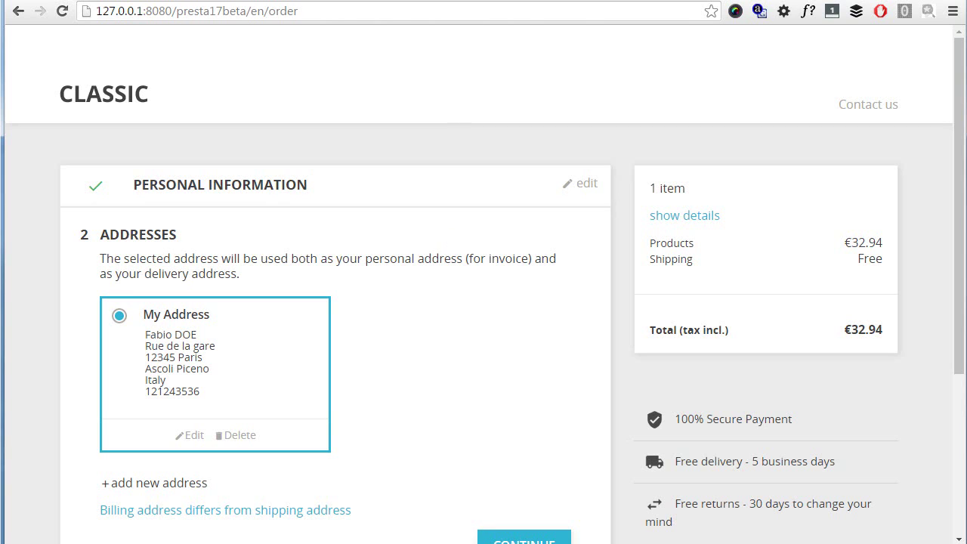
- Switch to the PrestaShop back office and open the Blouse product from the catalog's product list for editing
{"action": "left_click", "coordinate": [232, 2]}
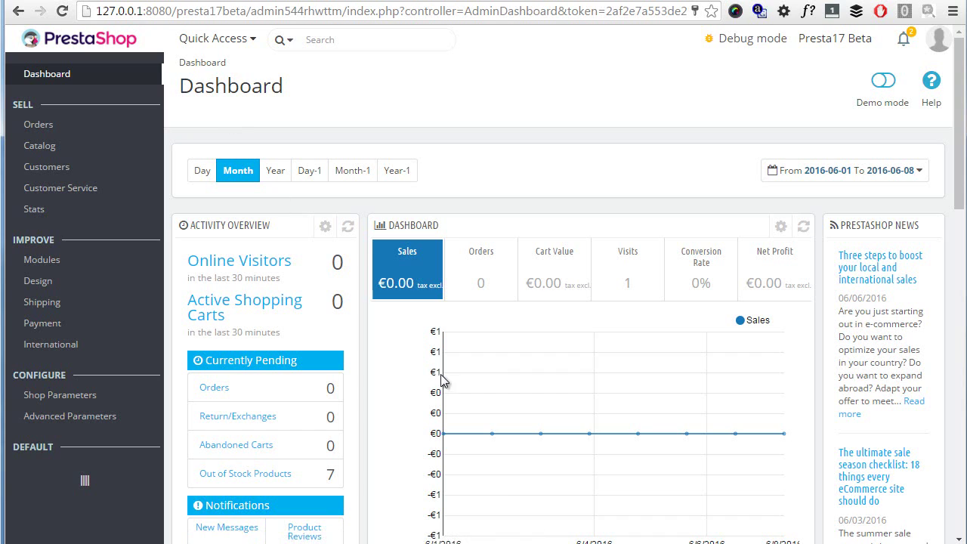
{"action": "mouse_move", "coordinate": [73, 131]}
{"action": "mouse_move", "coordinate": [95, 147]}
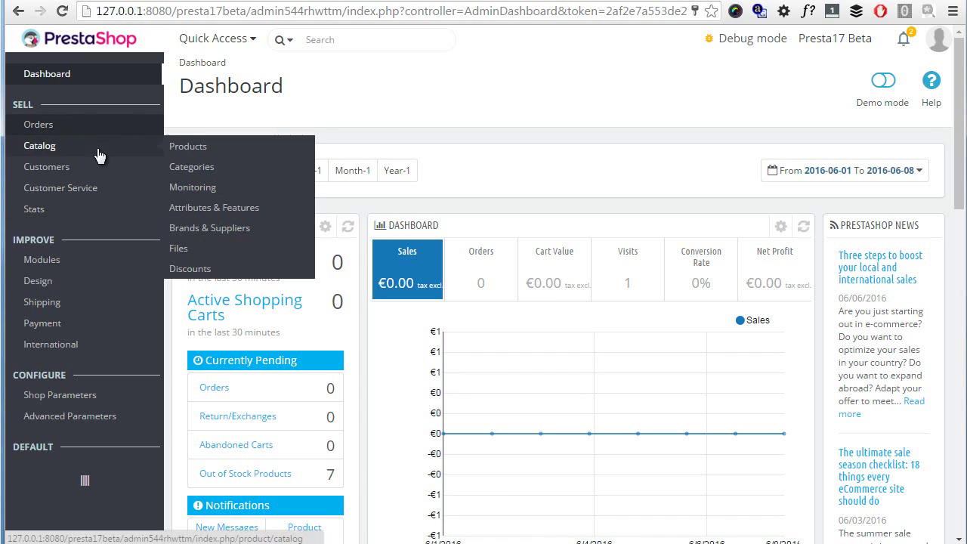
{"action": "left_click", "coordinate": [196, 148]}
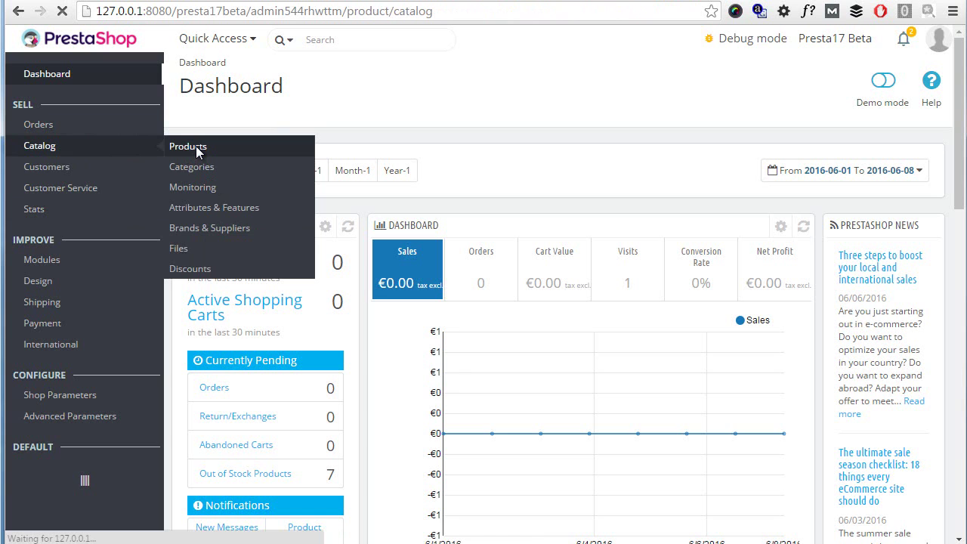
{"action": "scroll", "coordinate": [637, 113], "scroll_direction": "down", "scroll_amount": 3}
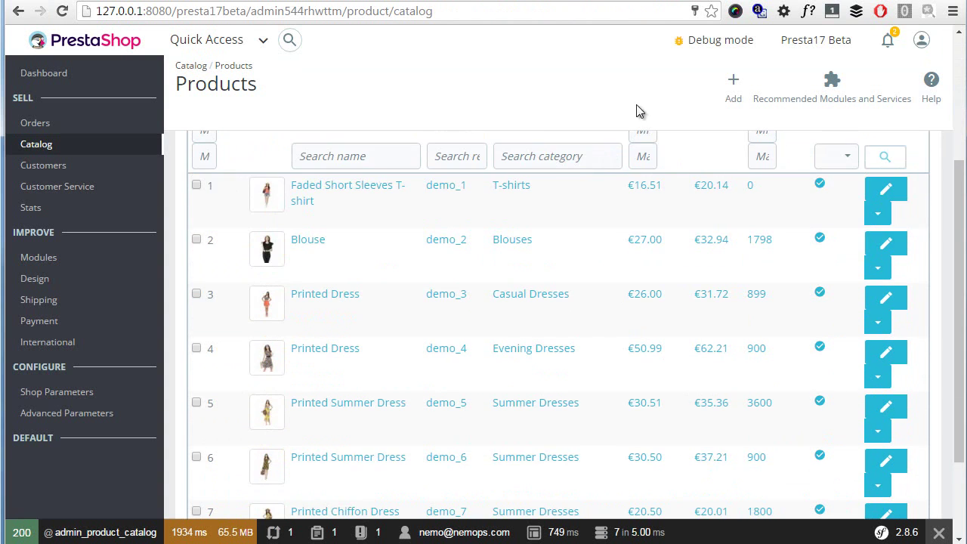
{"action": "scroll", "coordinate": [572, 350], "scroll_direction": "down", "scroll_amount": 2}
{"action": "scroll", "coordinate": [567, 345], "scroll_direction": "up", "scroll_amount": 5}
{"action": "scroll", "coordinate": [567, 345], "scroll_direction": "down", "scroll_amount": 2}
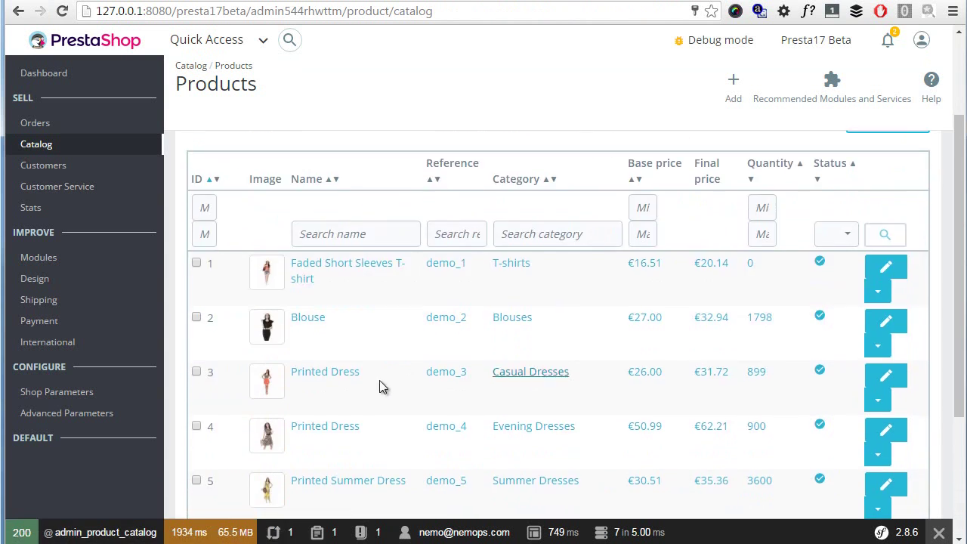
{"action": "left_click", "coordinate": [885, 323]}
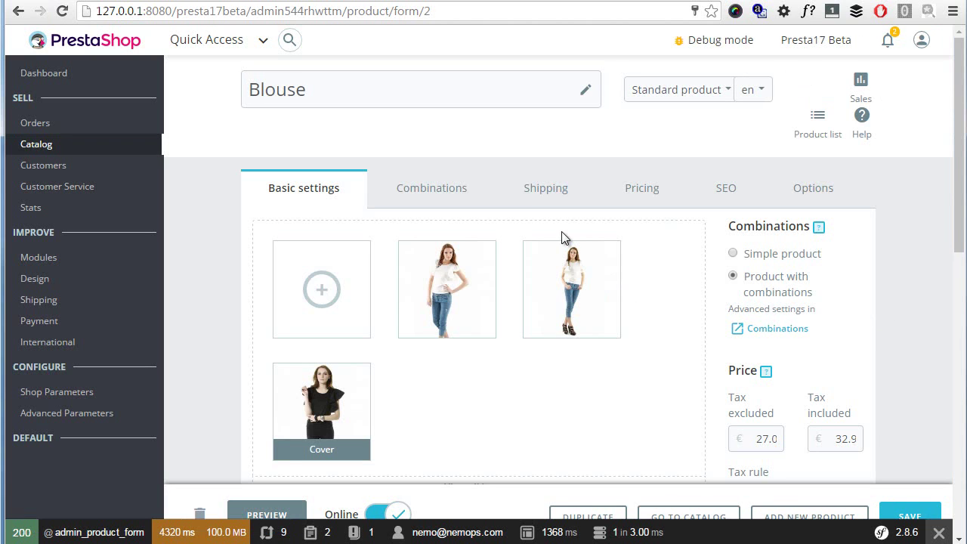
- Look through the Blouse's combinations, shipping, pricing, SEO and options settings, and return to its basic settings
{"action": "left_click", "coordinate": [450, 191]}
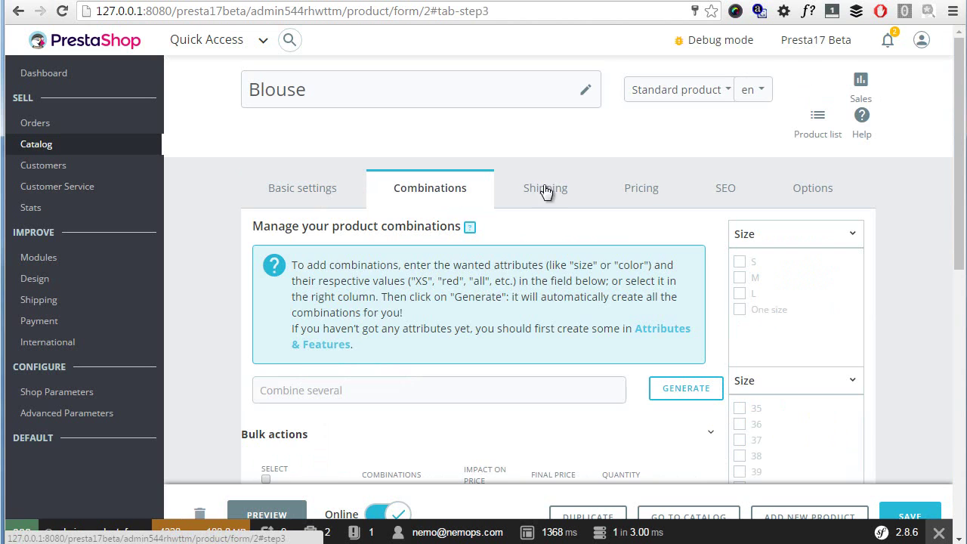
{"action": "left_click", "coordinate": [558, 189]}
{"action": "left_click", "coordinate": [637, 190]}
{"action": "left_click", "coordinate": [726, 199]}
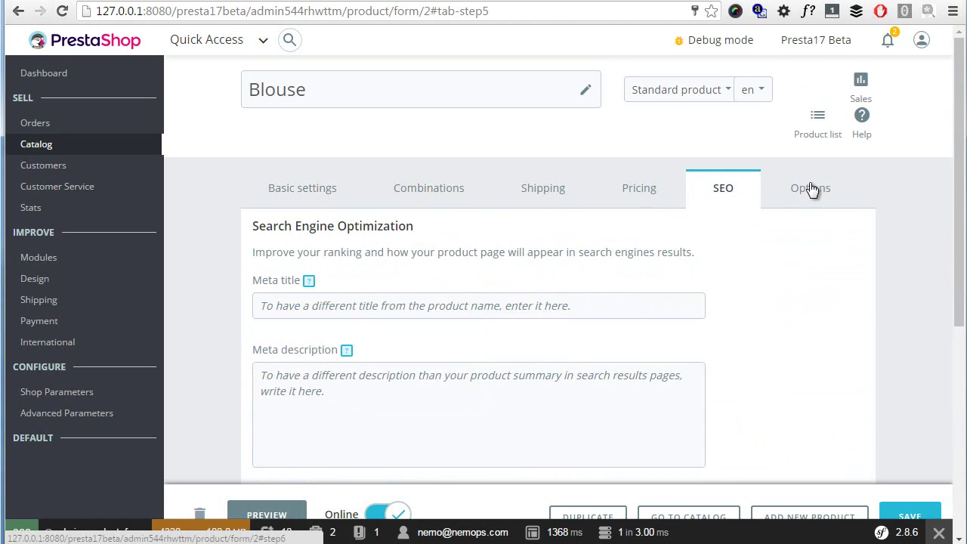
{"action": "left_click", "coordinate": [811, 189]}
{"action": "left_click", "coordinate": [421, 196]}
{"action": "left_click", "coordinate": [298, 196]}
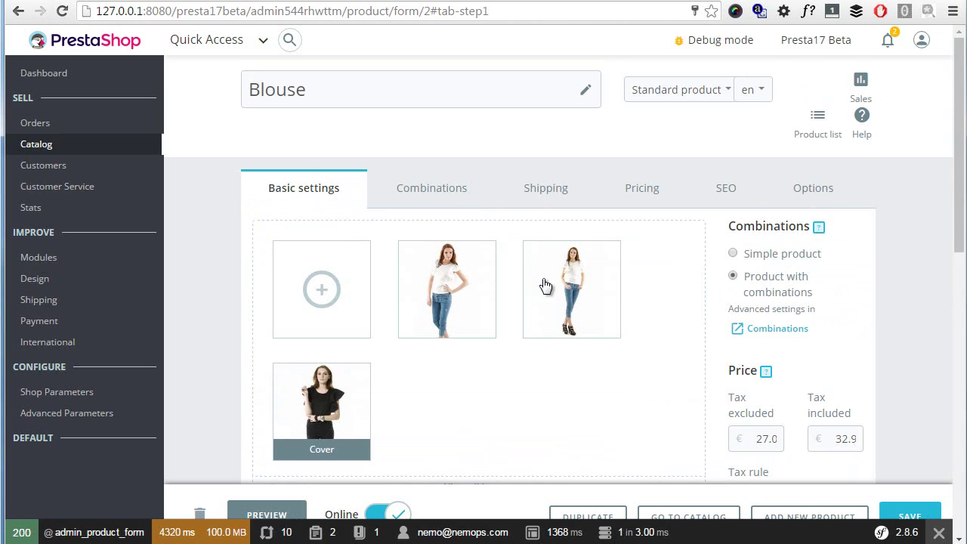
{"action": "scroll", "coordinate": [566, 272], "scroll_direction": "down", "scroll_amount": 3}
{"action": "scroll", "coordinate": [528, 249], "scroll_direction": "up", "scroll_amount": 2}
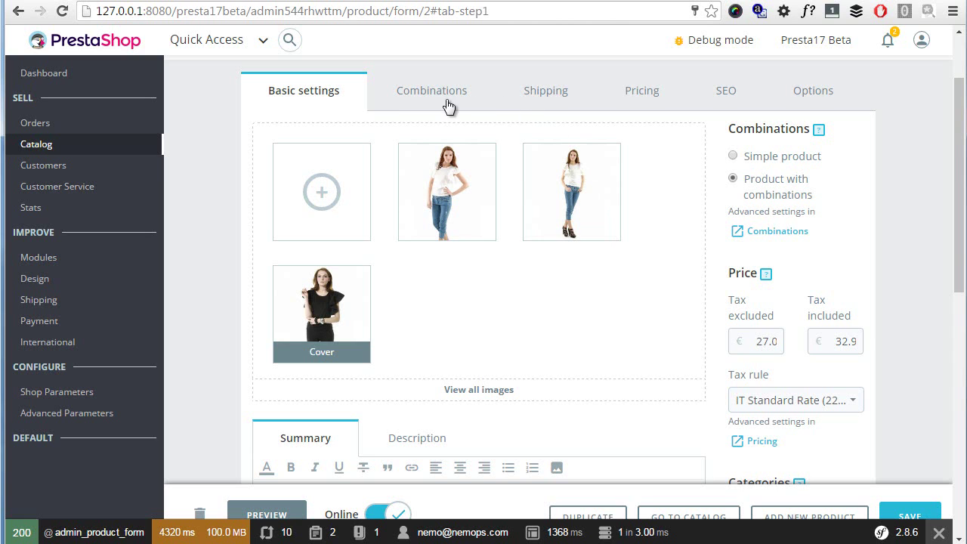
{"action": "scroll", "coordinate": [515, 257], "scroll_direction": "up", "scroll_amount": 2}
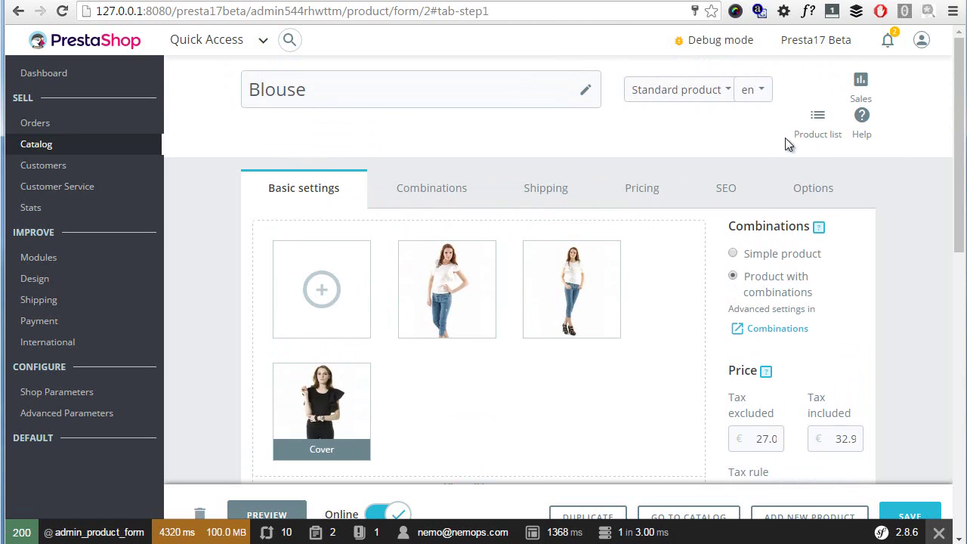
- Review the available product types and try changing the Blouse to a virtual product, declining the deletion of its variations
{"action": "left_click", "coordinate": [714, 94]}
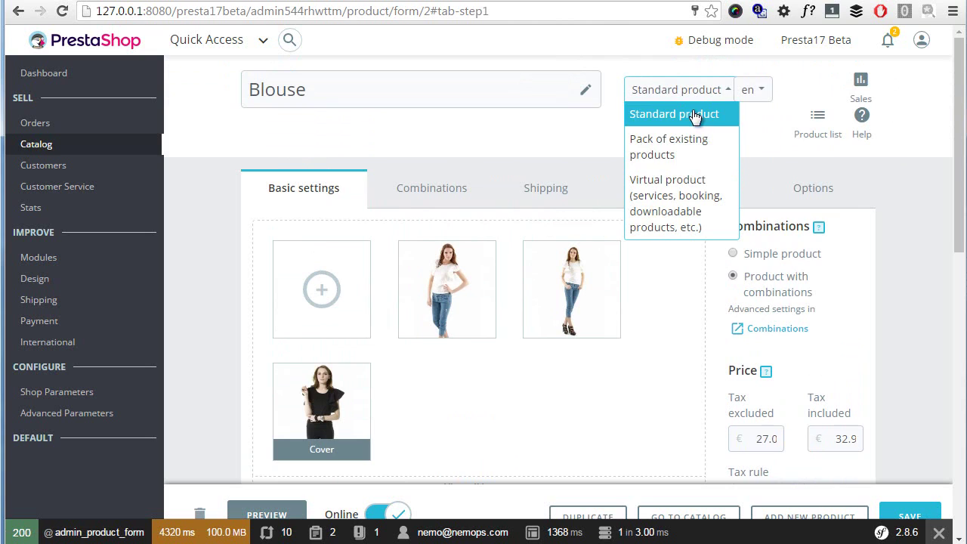
{"action": "left_click", "coordinate": [778, 145]}
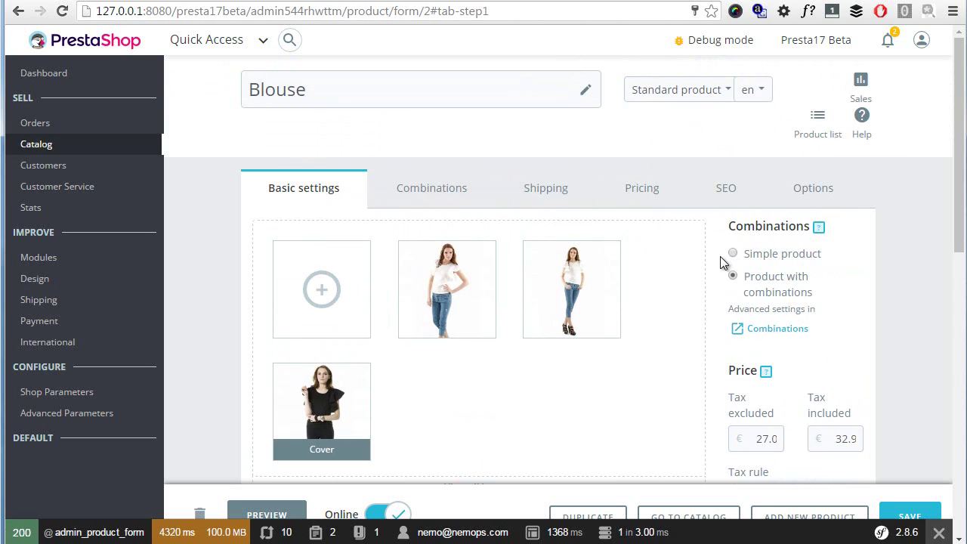
{"action": "left_click", "coordinate": [727, 90]}
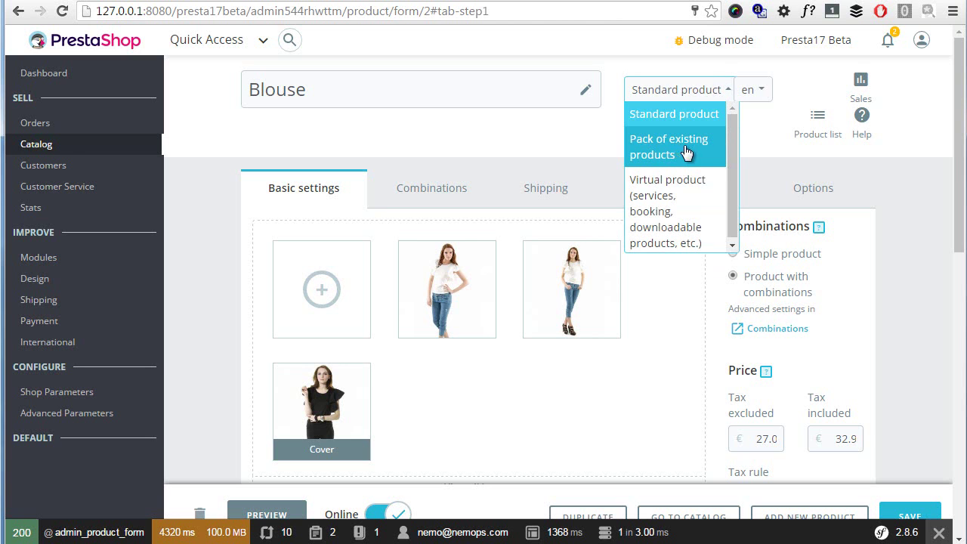
{"action": "left_click", "coordinate": [662, 208]}
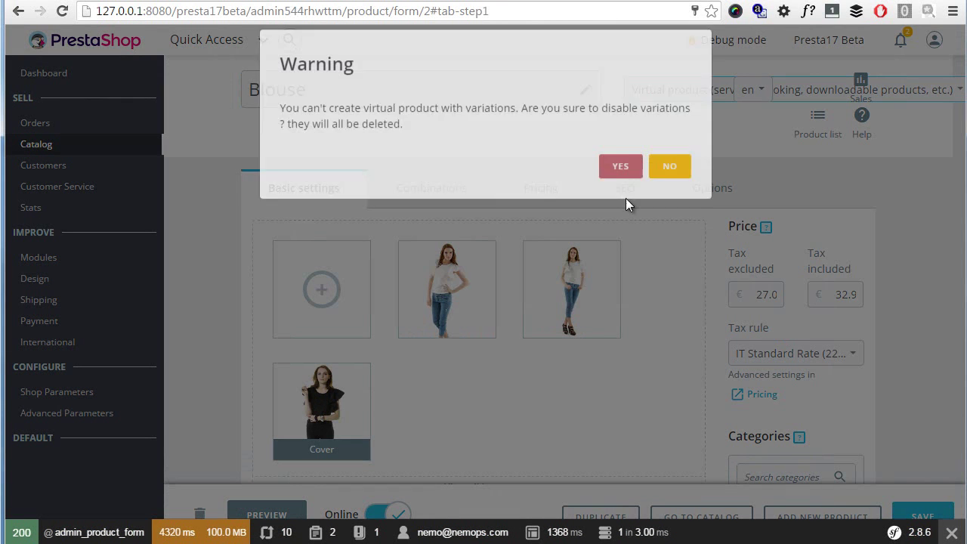
{"action": "left_click", "coordinate": [676, 184]}
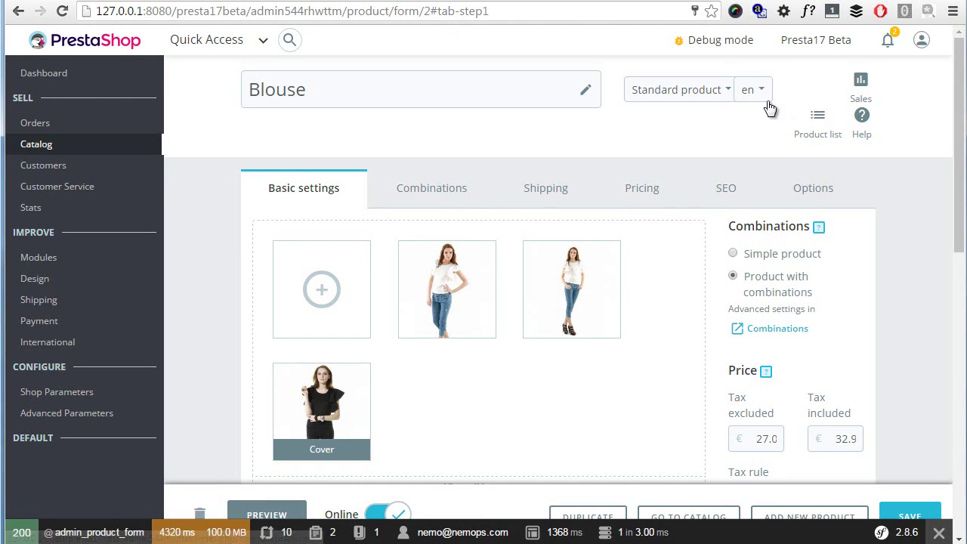
{"action": "left_click", "coordinate": [716, 91]}
{"action": "left_click", "coordinate": [678, 243]}
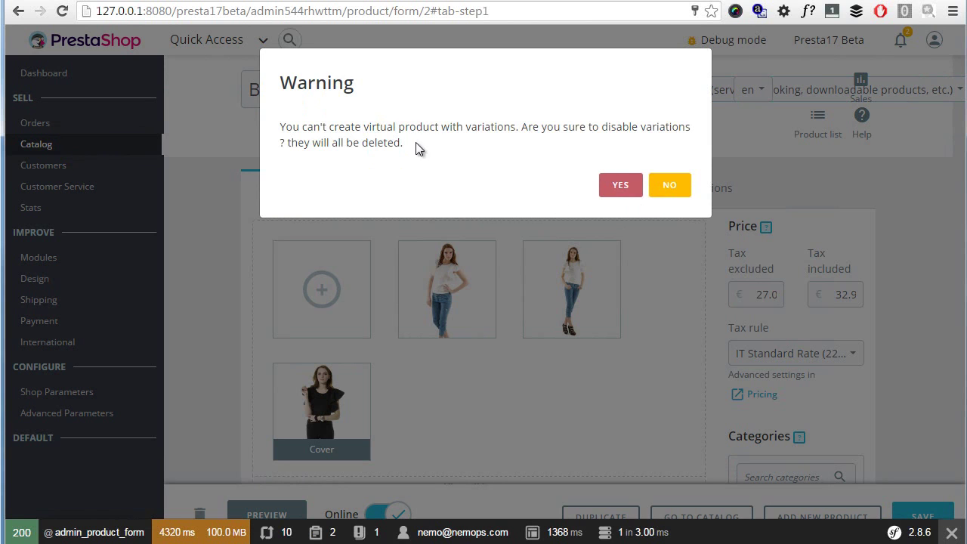
{"action": "left_click", "coordinate": [669, 187]}
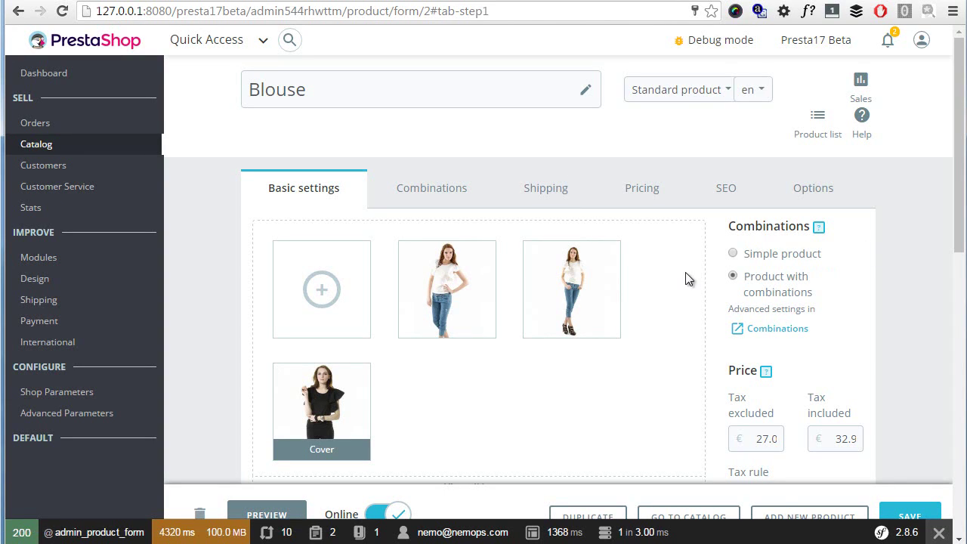
- Look over the Blouse's basic settings, from images and price to the summary, features and categories
{"action": "scroll", "coordinate": [645, 277], "scroll_direction": "down", "scroll_amount": 3}
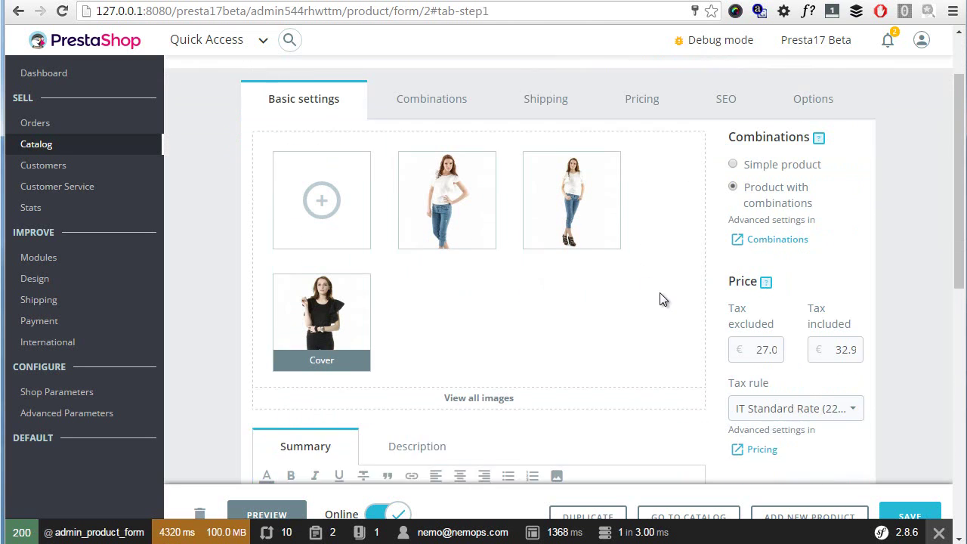
{"action": "scroll", "coordinate": [624, 272], "scroll_direction": "up", "scroll_amount": 2}
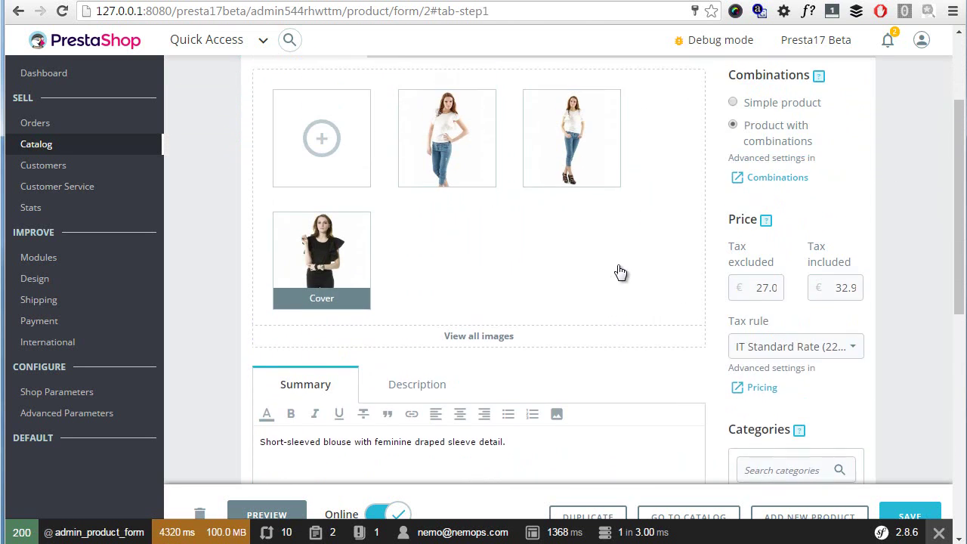
{"action": "scroll", "coordinate": [461, 226], "scroll_direction": "up", "scroll_amount": 1}
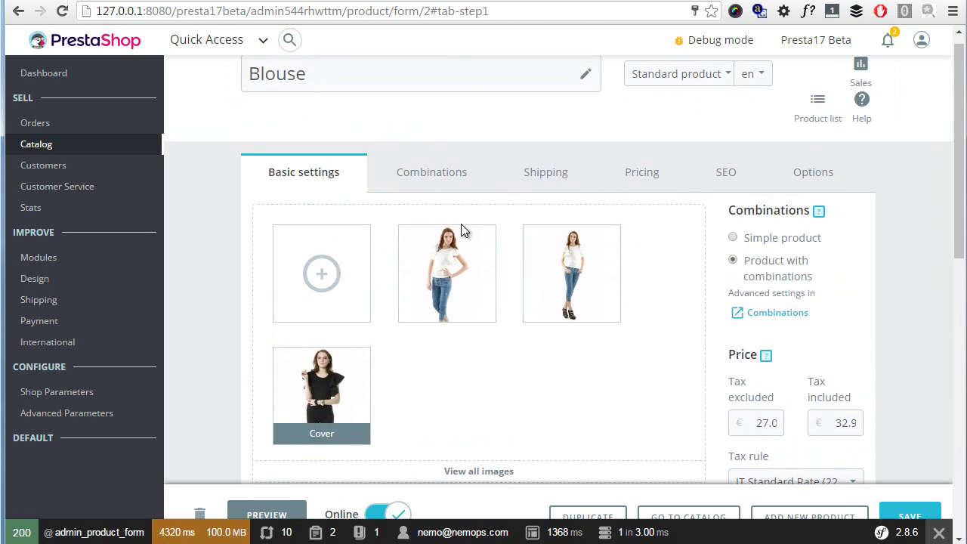
{"action": "scroll", "coordinate": [496, 219], "scroll_direction": "down", "scroll_amount": 4}
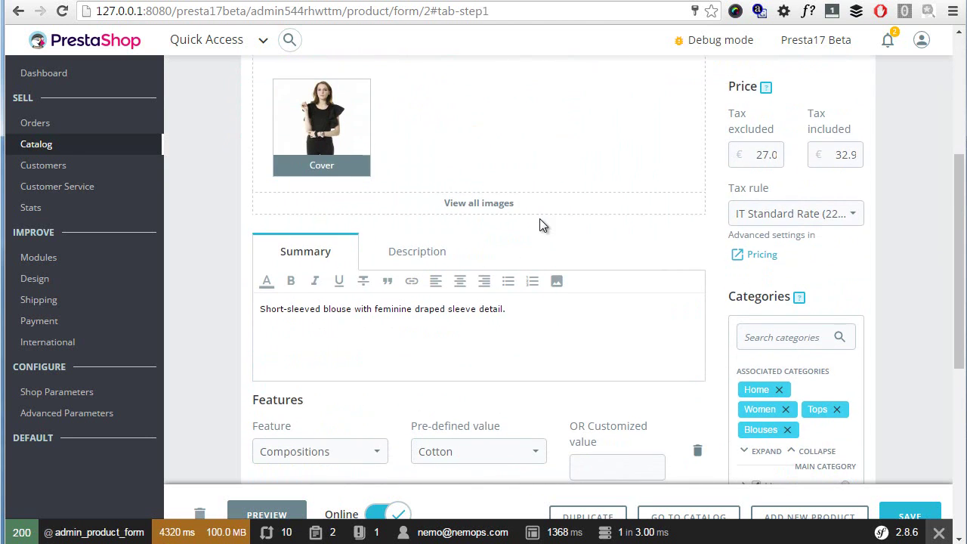
{"action": "scroll", "coordinate": [836, 284], "scroll_direction": "down", "scroll_amount": 2}
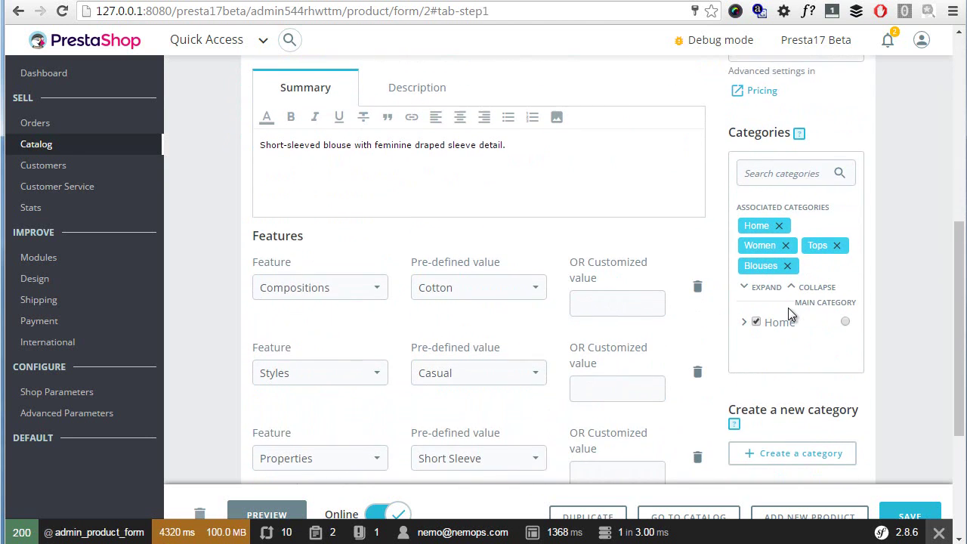
{"action": "scroll", "coordinate": [664, 295], "scroll_direction": "up", "scroll_amount": 6}
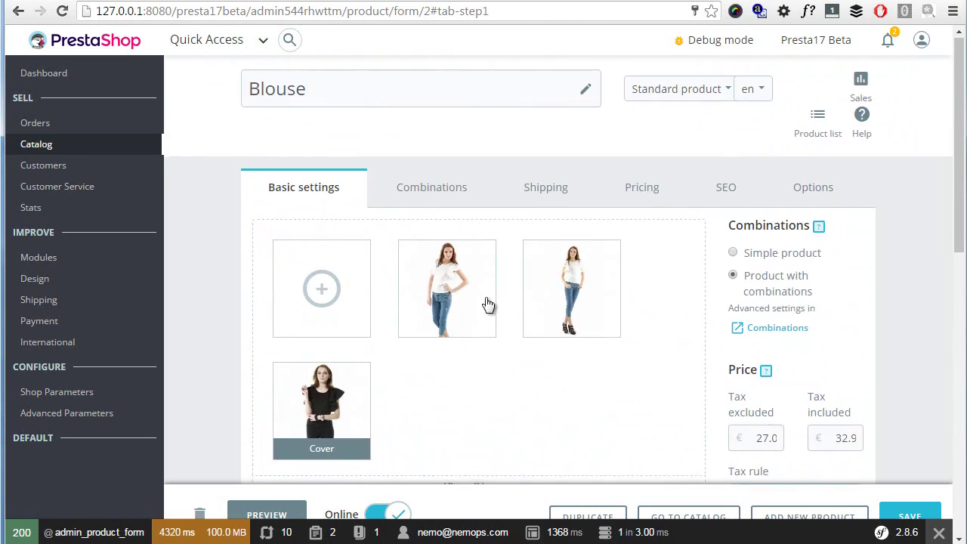
- Compare the price and tax rule fields in the Blouse's basic settings with its dedicated pricing settings
{"action": "left_click", "coordinate": [642, 188]}
{"action": "left_click", "coordinate": [334, 194]}
{"action": "scroll", "coordinate": [758, 242], "scroll_direction": "down", "scroll_amount": 1}
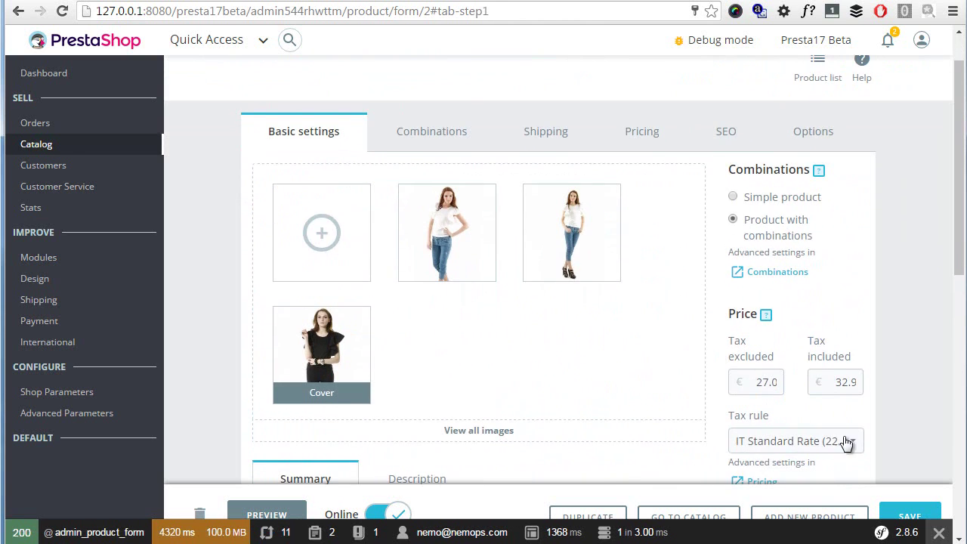
{"action": "scroll", "coordinate": [846, 444], "scroll_direction": "down", "scroll_amount": 1}
{"action": "scroll", "coordinate": [675, 224], "scroll_direction": "up", "scroll_amount": 3}
{"action": "left_click", "coordinate": [641, 198]}
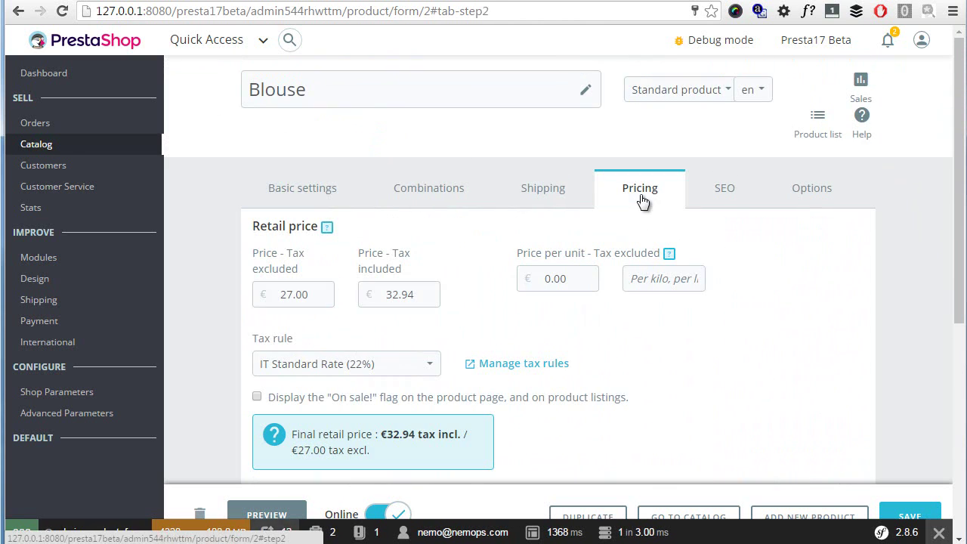
- Look through the Blouse's combinations, its package dimensions and carriers, and its search engine optimization fields
{"action": "left_click", "coordinate": [451, 190]}
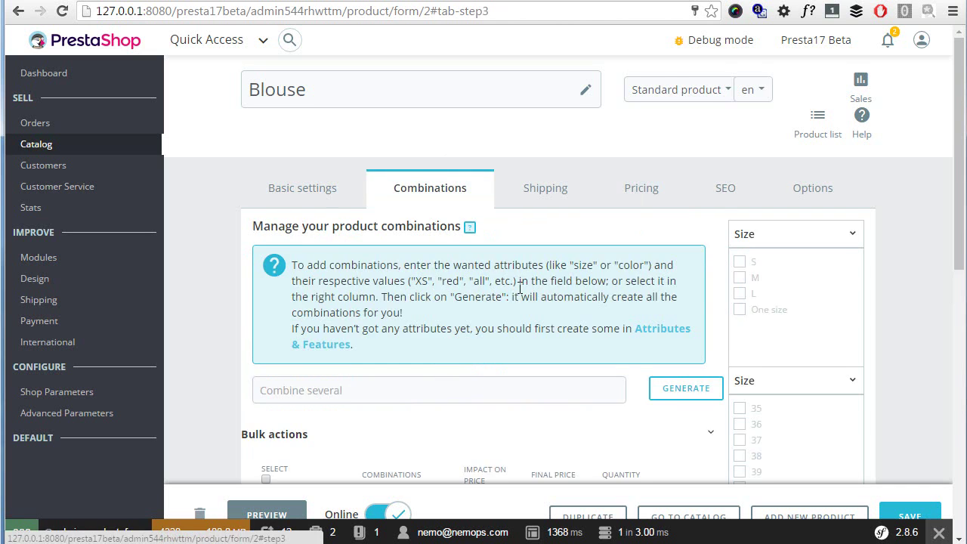
{"action": "scroll", "coordinate": [519, 290], "scroll_direction": "down", "scroll_amount": 3}
{"action": "scroll", "coordinate": [521, 286], "scroll_direction": "up", "scroll_amount": 3}
{"action": "left_click", "coordinate": [559, 190]}
{"action": "scroll", "coordinate": [550, 222], "scroll_direction": "down", "scroll_amount": 2}
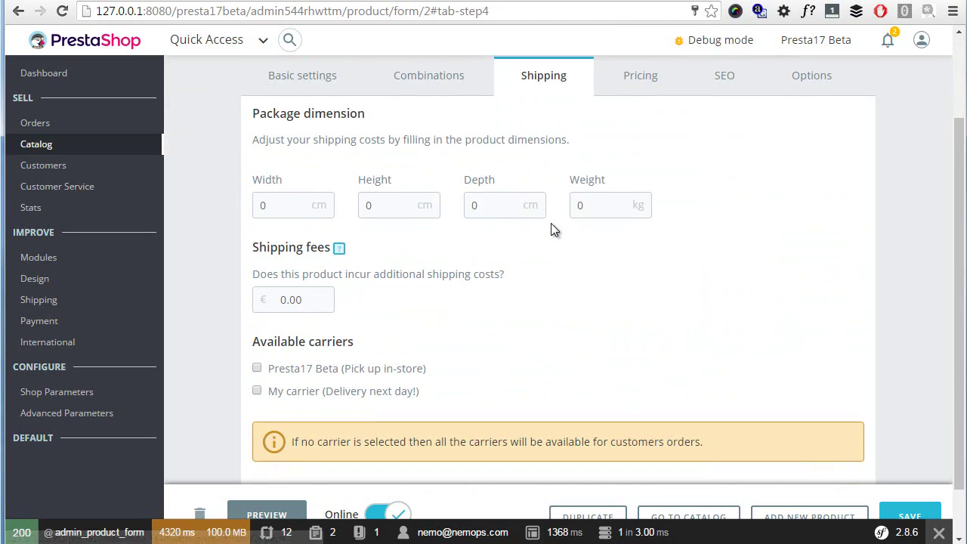
{"action": "scroll", "coordinate": [550, 223], "scroll_direction": "up", "scroll_amount": 2}
{"action": "left_click", "coordinate": [727, 189]}
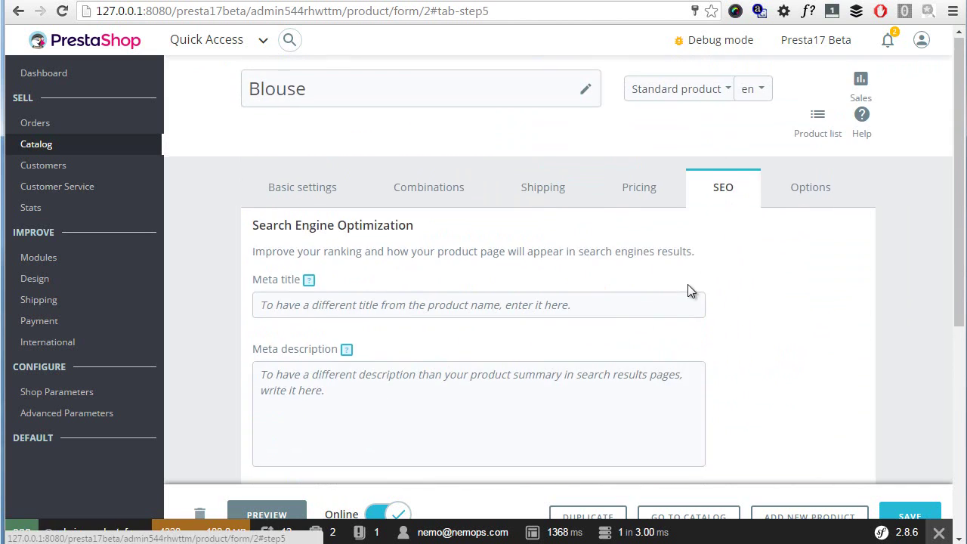
{"action": "scroll", "coordinate": [687, 291], "scroll_direction": "down", "scroll_amount": 2}
{"action": "scroll", "coordinate": [302, 280], "scroll_direction": "up", "scroll_amount": 2}
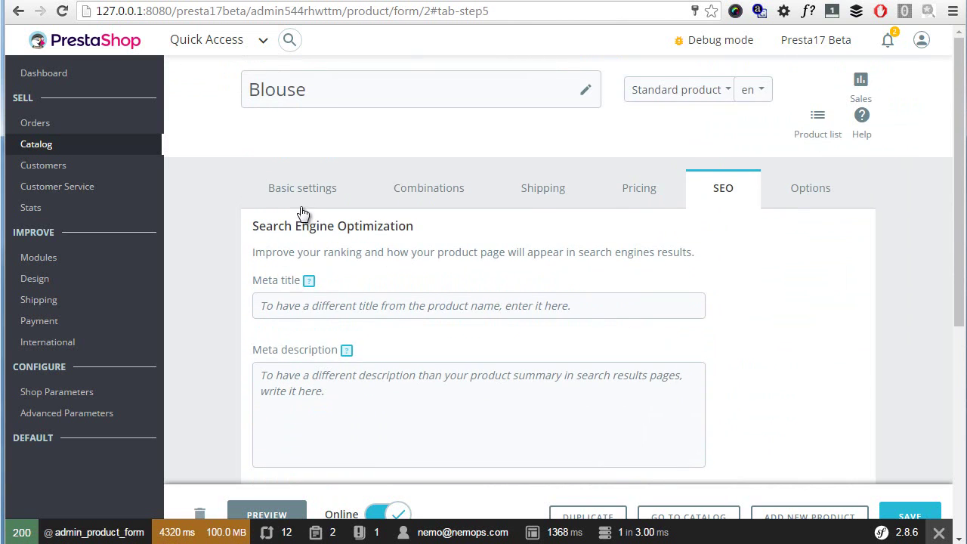
- Return to the Blouse's basic settings and review the features, brand and related product sections
{"action": "left_click", "coordinate": [302, 210]}
{"action": "scroll", "coordinate": [487, 302], "scroll_direction": "down", "scroll_amount": 10}
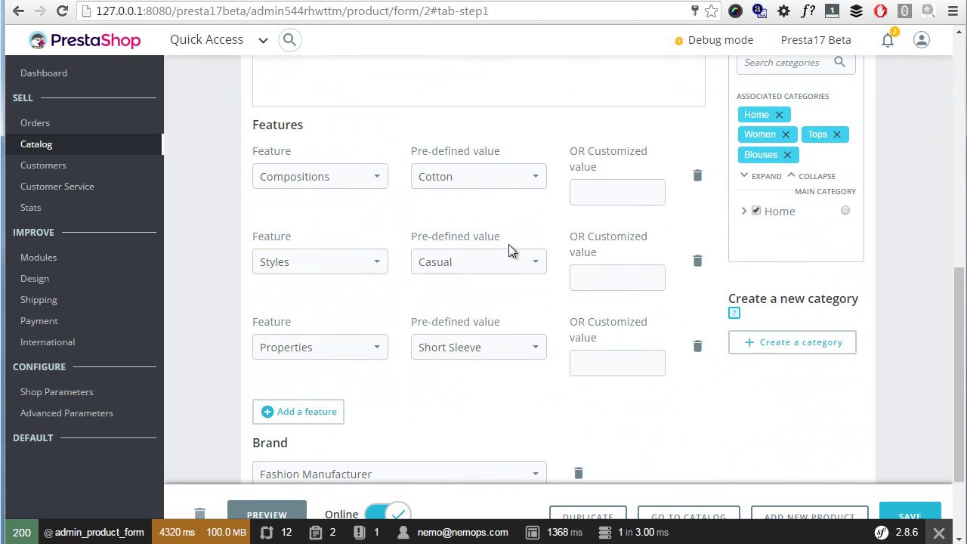
{"action": "scroll", "coordinate": [367, 276], "scroll_direction": "down", "scroll_amount": 3}
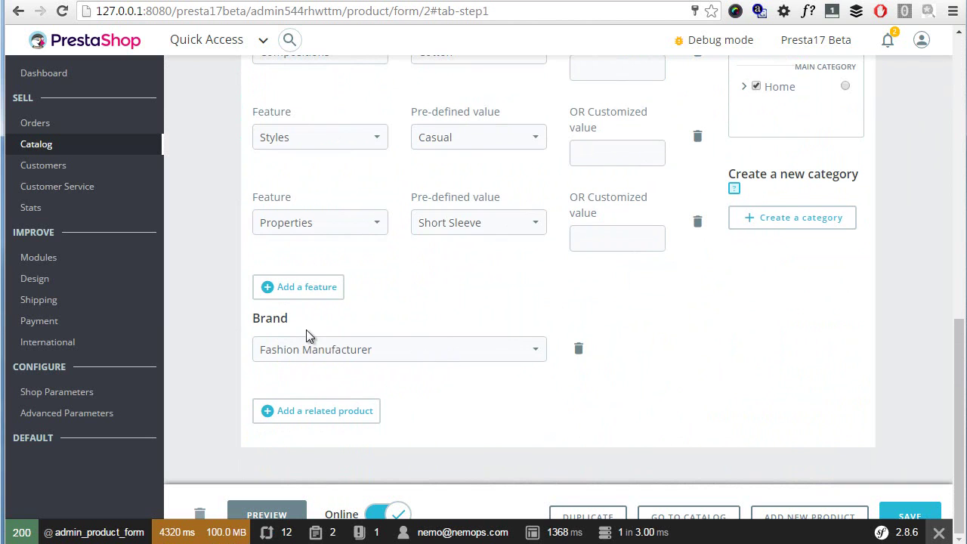
{"action": "scroll", "coordinate": [610, 362], "scroll_direction": "up", "scroll_amount": 10}
{"action": "scroll", "coordinate": [578, 344], "scroll_direction": "up", "scroll_amount": 3}
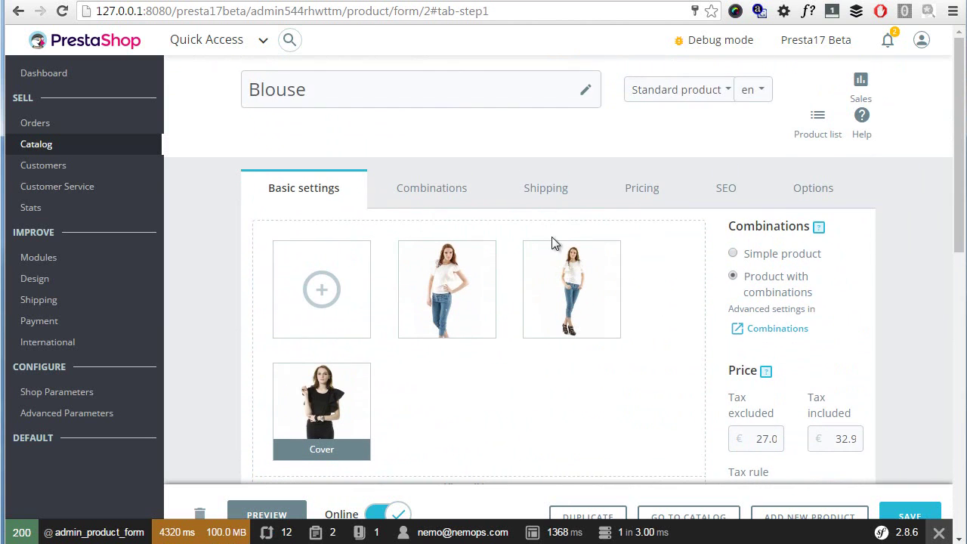
- Review the Blouse's shipping settings, visibility options and list of combinations again
{"action": "left_click", "coordinate": [550, 194]}
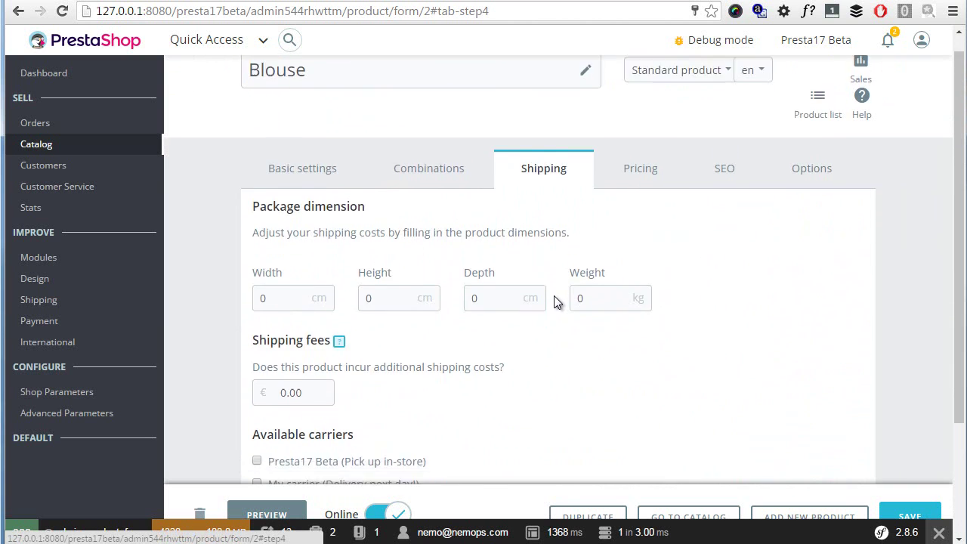
{"action": "scroll", "coordinate": [556, 302], "scroll_direction": "down", "scroll_amount": 2}
{"action": "scroll", "coordinate": [680, 249], "scroll_direction": "up", "scroll_amount": 3}
{"action": "left_click", "coordinate": [805, 190]}
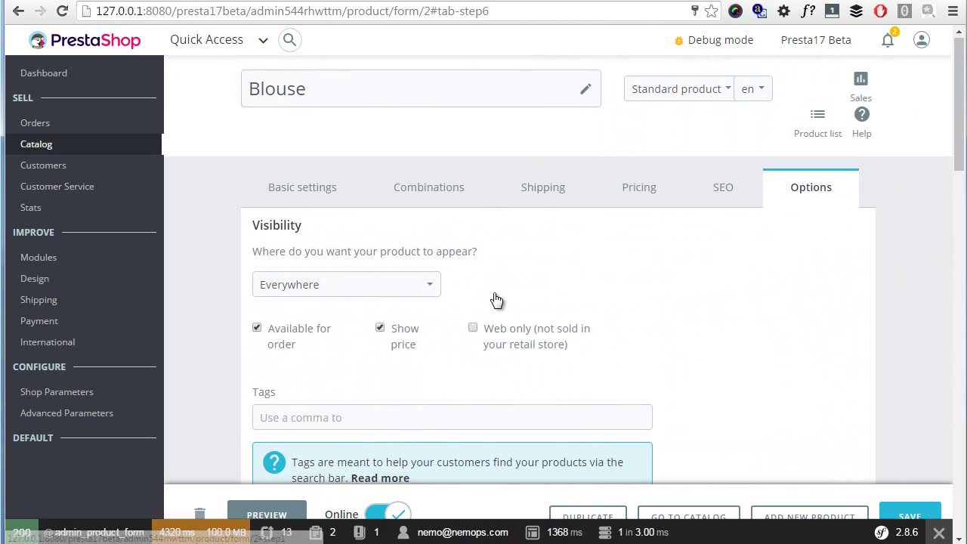
{"action": "scroll", "coordinate": [516, 291], "scroll_direction": "down", "scroll_amount": 5}
{"action": "scroll", "coordinate": [516, 289], "scroll_direction": "up", "scroll_amount": 5}
{"action": "left_click", "coordinate": [456, 194]}
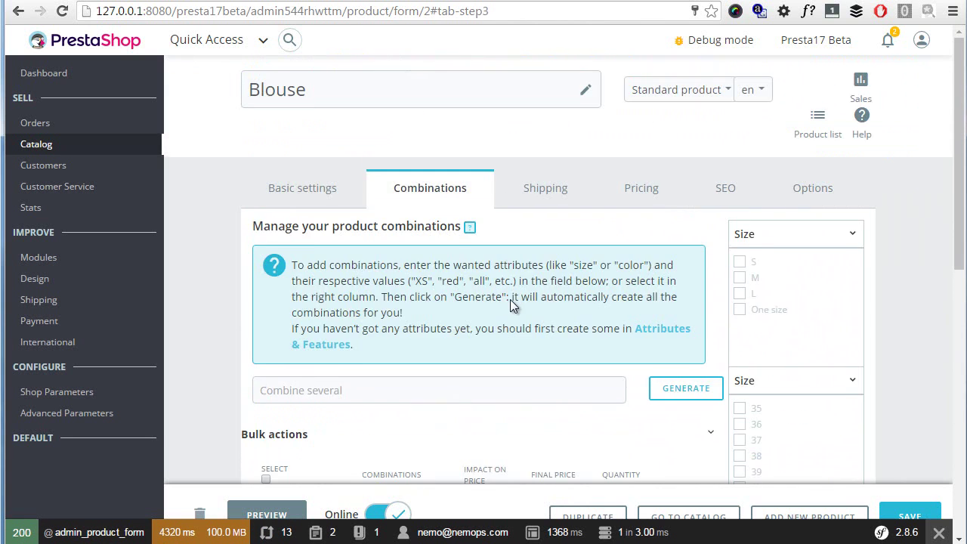
{"action": "scroll", "coordinate": [510, 299], "scroll_direction": "down", "scroll_amount": 5}
{"action": "scroll", "coordinate": [511, 302], "scroll_direction": "up", "scroll_amount": 5}
- Examine all of the Blouse's options, from visibility, tags and references to customization, attached files and supplier references
{"action": "left_click", "coordinate": [808, 190]}
{"action": "scroll", "coordinate": [513, 289], "scroll_direction": "down", "scroll_amount": 6}
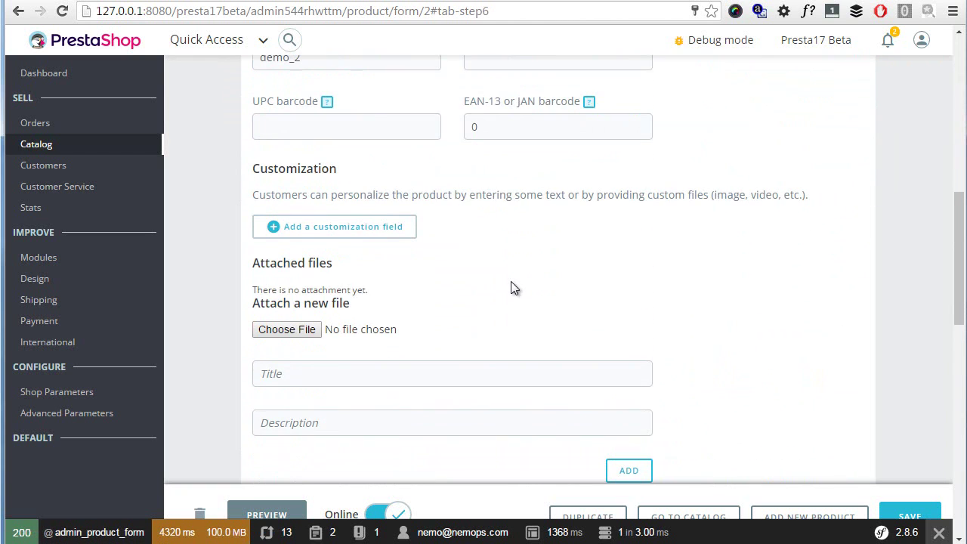
{"action": "scroll", "coordinate": [511, 288], "scroll_direction": "down", "scroll_amount": 5}
{"action": "scroll", "coordinate": [793, 429], "scroll_direction": "down", "scroll_amount": 2}
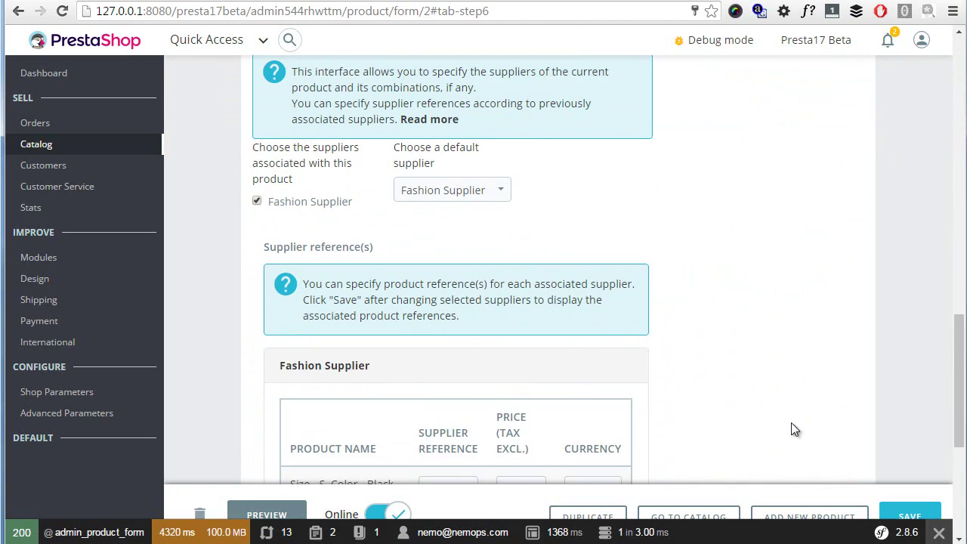
{"action": "scroll", "coordinate": [637, 332], "scroll_direction": "up", "scroll_amount": 12}
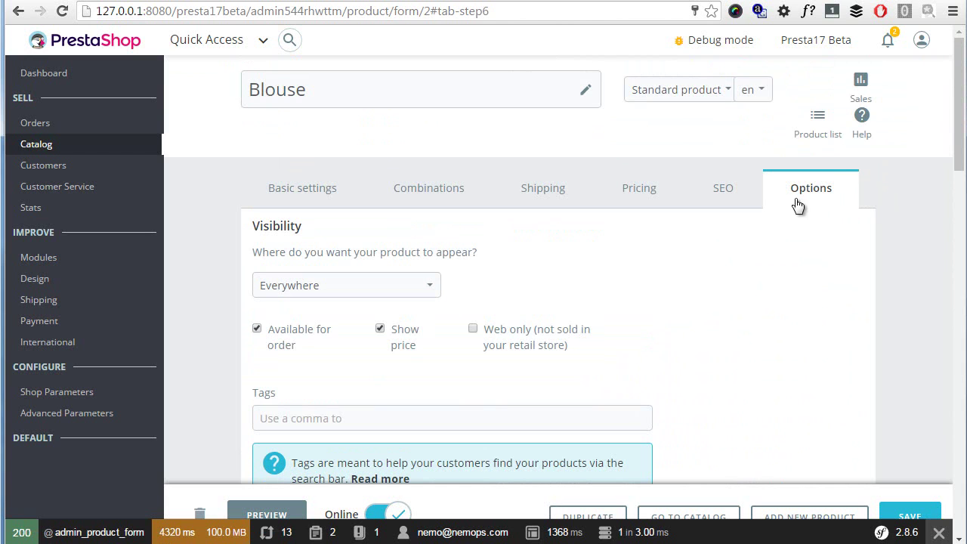
{"action": "scroll", "coordinate": [689, 295], "scroll_direction": "down", "scroll_amount": 1}
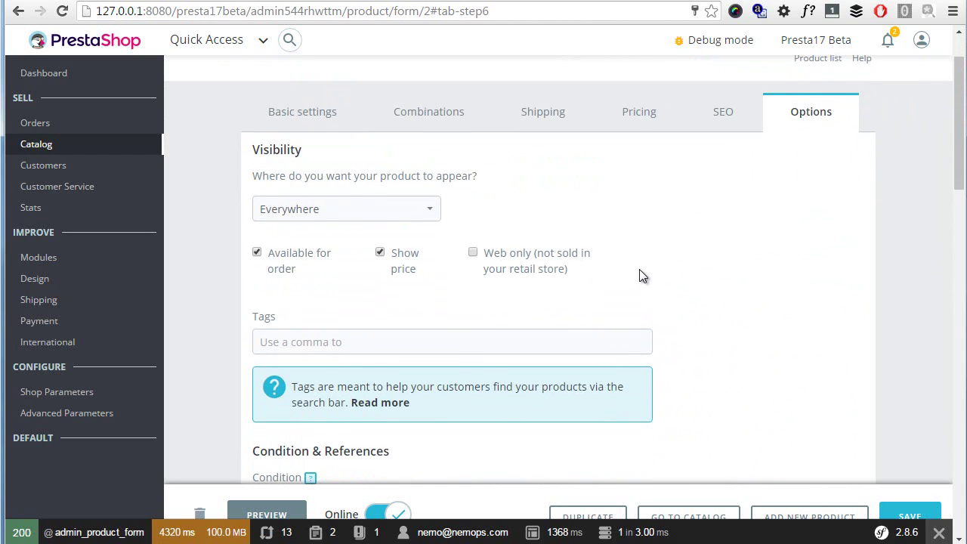
{"action": "scroll", "coordinate": [639, 270], "scroll_direction": "down", "scroll_amount": 10}
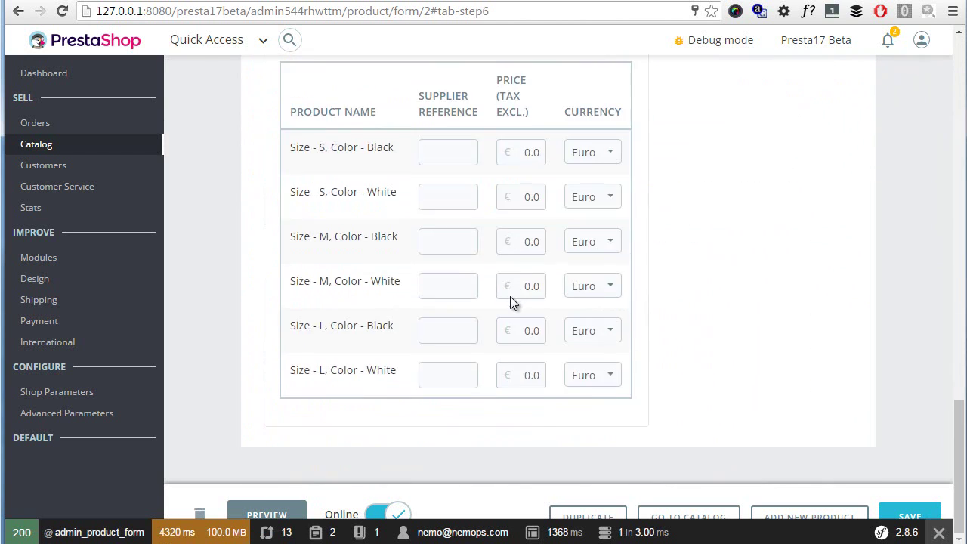
{"action": "scroll", "coordinate": [509, 296], "scroll_direction": "up", "scroll_amount": 9}
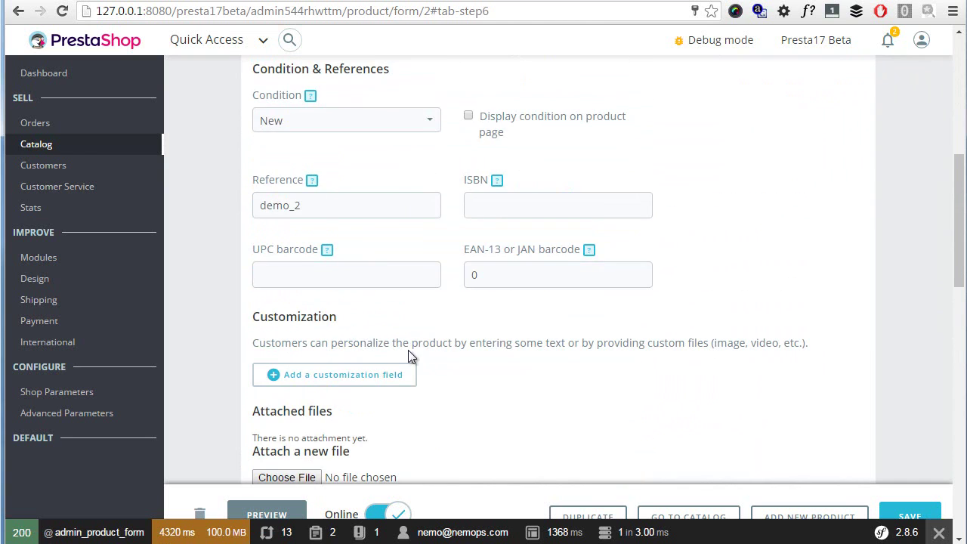
{"action": "scroll", "coordinate": [423, 360], "scroll_direction": "up", "scroll_amount": 3}
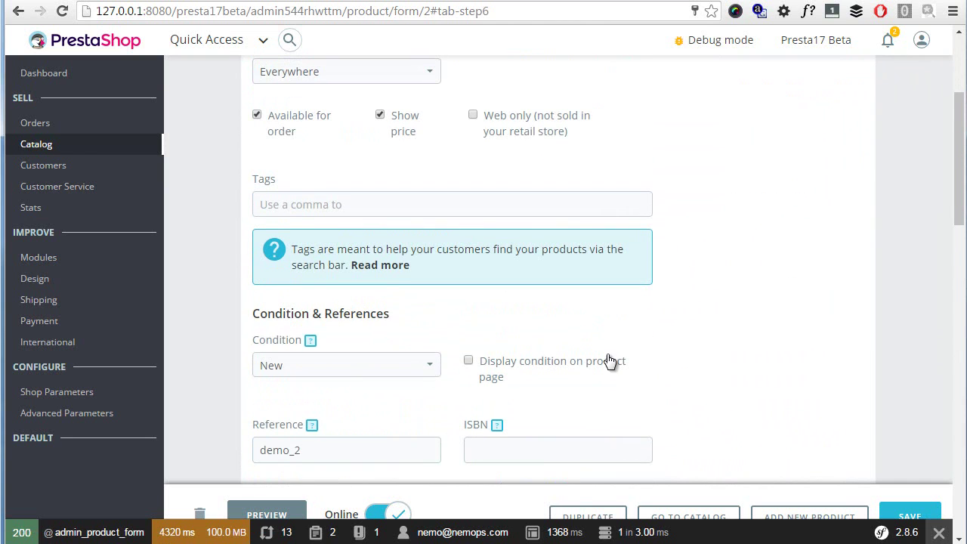
{"action": "scroll", "coordinate": [408, 328], "scroll_direction": "up", "scroll_amount": 3}
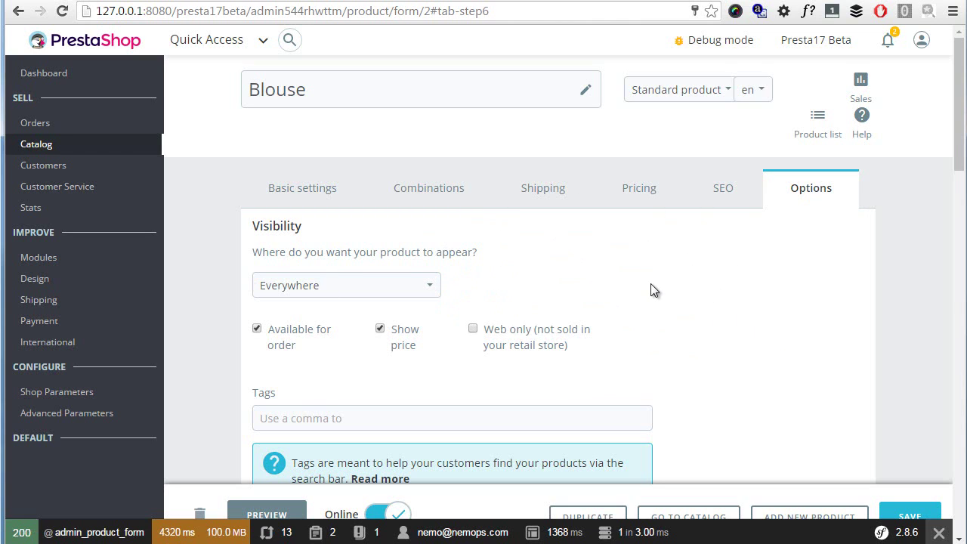
- In the Blouse's combinations, select the attributes Size One size and Size 35, leaving size L unselected
{"action": "left_click", "coordinate": [435, 192]}
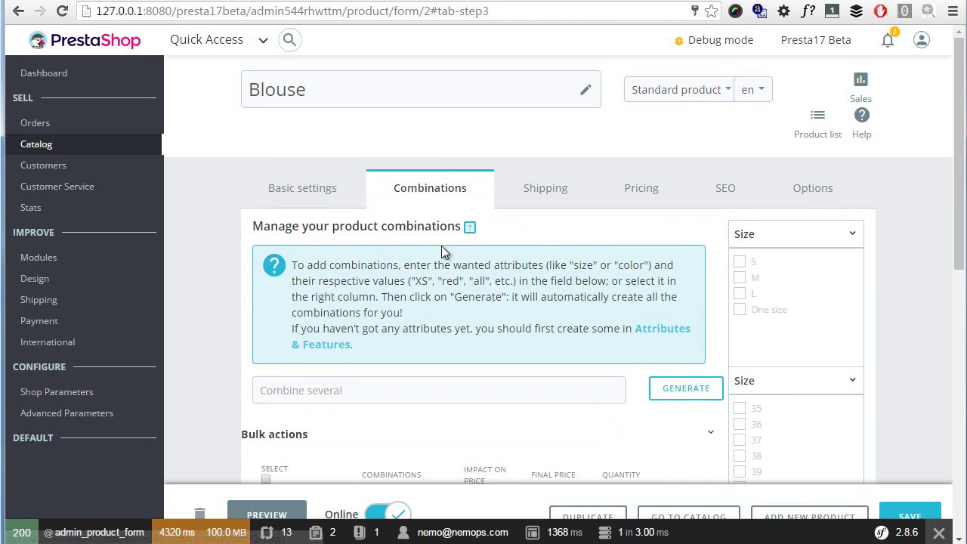
{"action": "scroll", "coordinate": [441, 227], "scroll_direction": "down", "scroll_amount": 1}
{"action": "scroll", "coordinate": [453, 253], "scroll_direction": "down", "scroll_amount": 1}
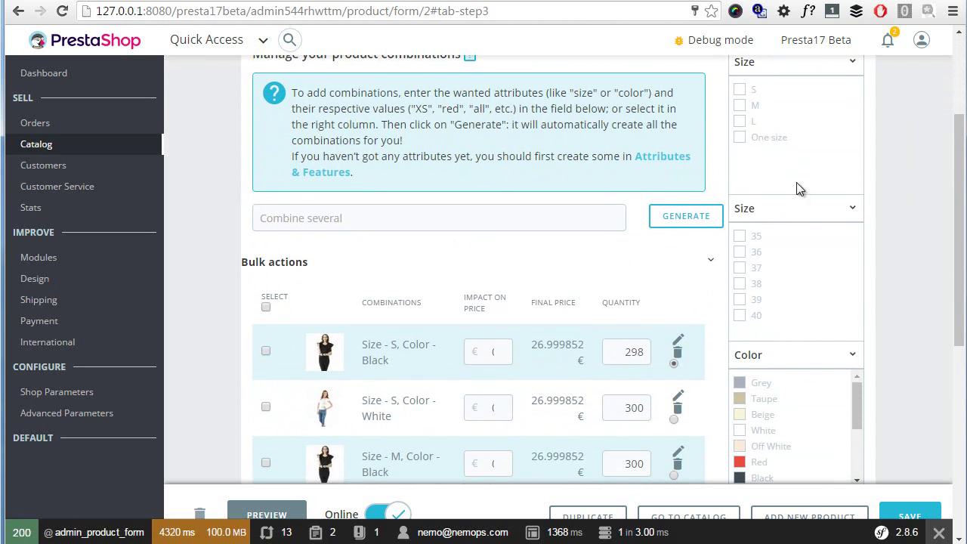
{"action": "left_click", "coordinate": [741, 137]}
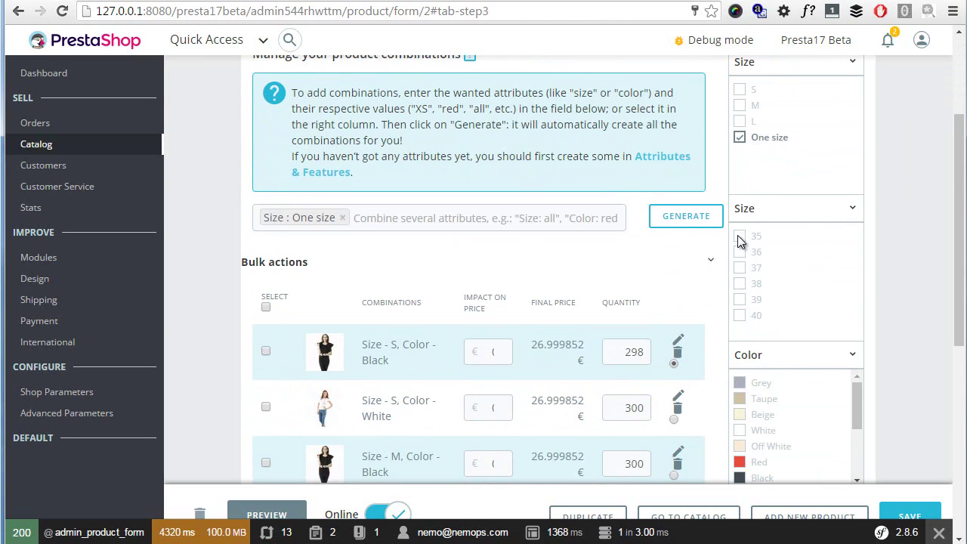
{"action": "left_click", "coordinate": [739, 239]}
{"action": "left_click", "coordinate": [740, 122]}
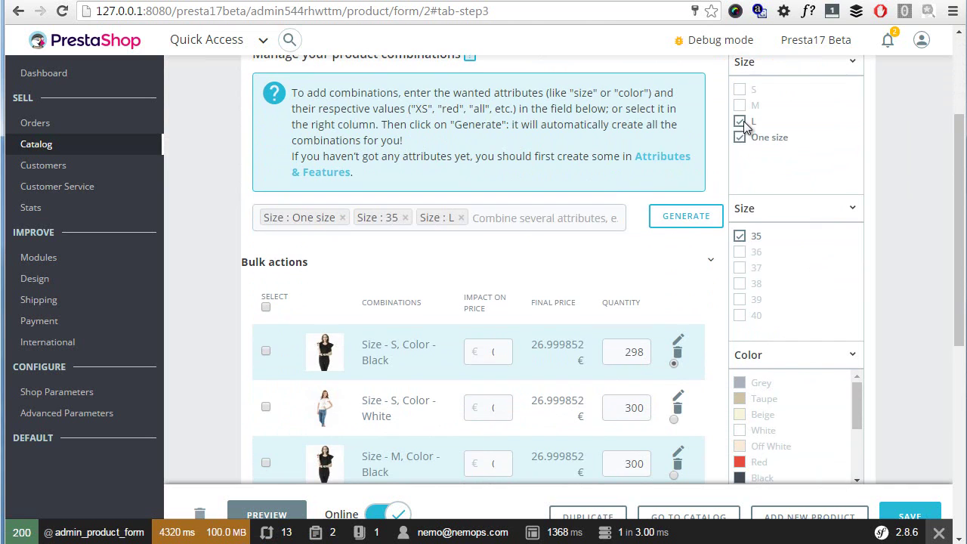
{"action": "left_click", "coordinate": [741, 123]}
- Add the color Beige to the selected attributes, generate the new combination and check it in the combinations list
{"action": "scroll", "coordinate": [616, 237], "scroll_direction": "down", "scroll_amount": 3}
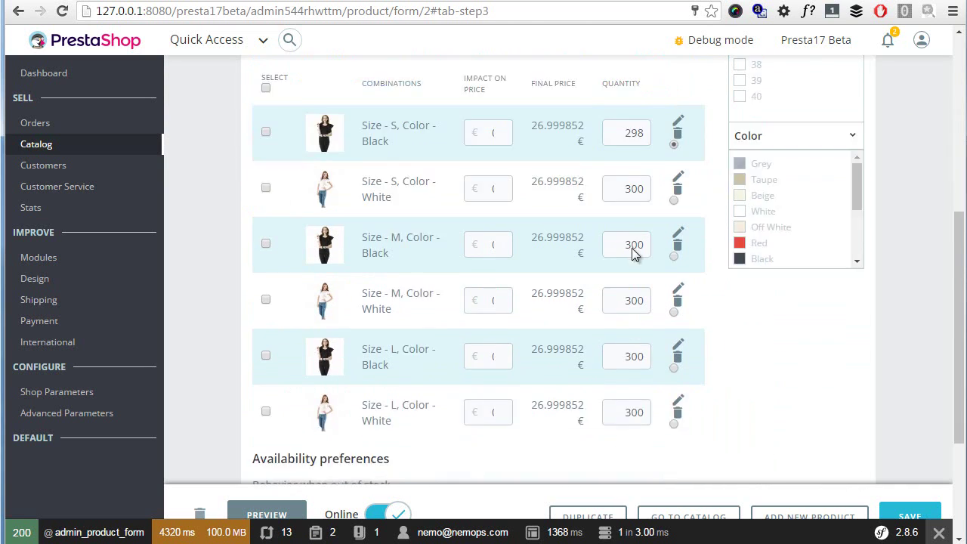
{"action": "scroll", "coordinate": [711, 268], "scroll_direction": "up", "scroll_amount": 2}
{"action": "left_click", "coordinate": [739, 330]}
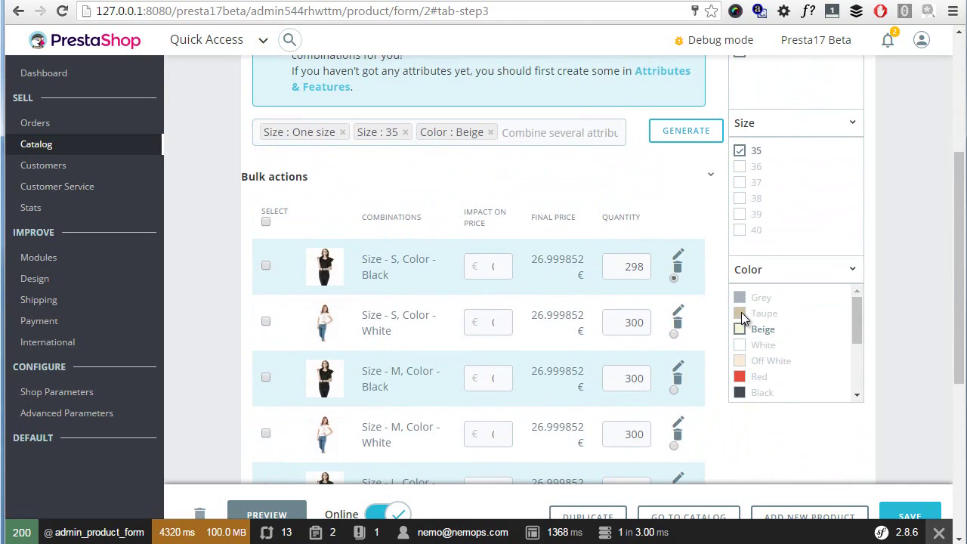
{"action": "left_click", "coordinate": [716, 137]}
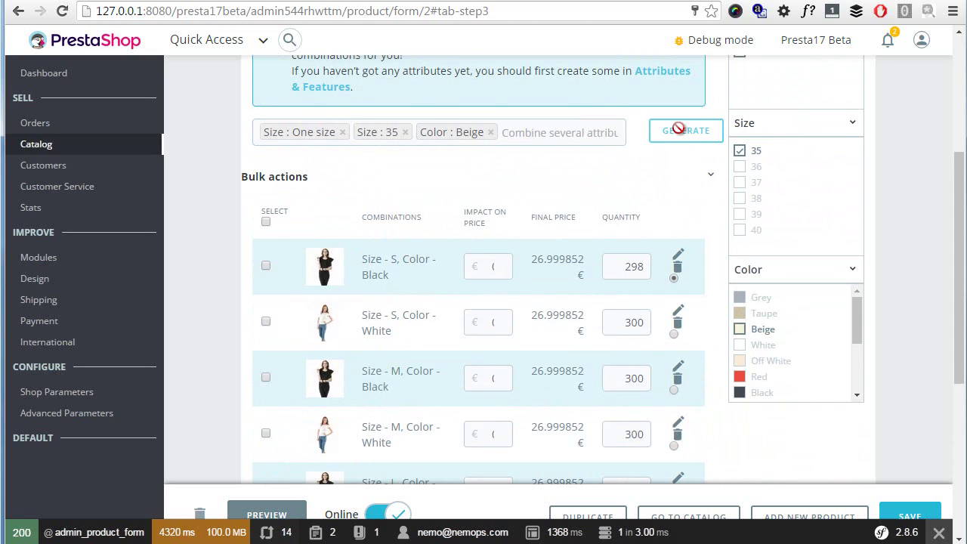
{"action": "scroll", "coordinate": [606, 173], "scroll_direction": "down", "scroll_amount": 4}
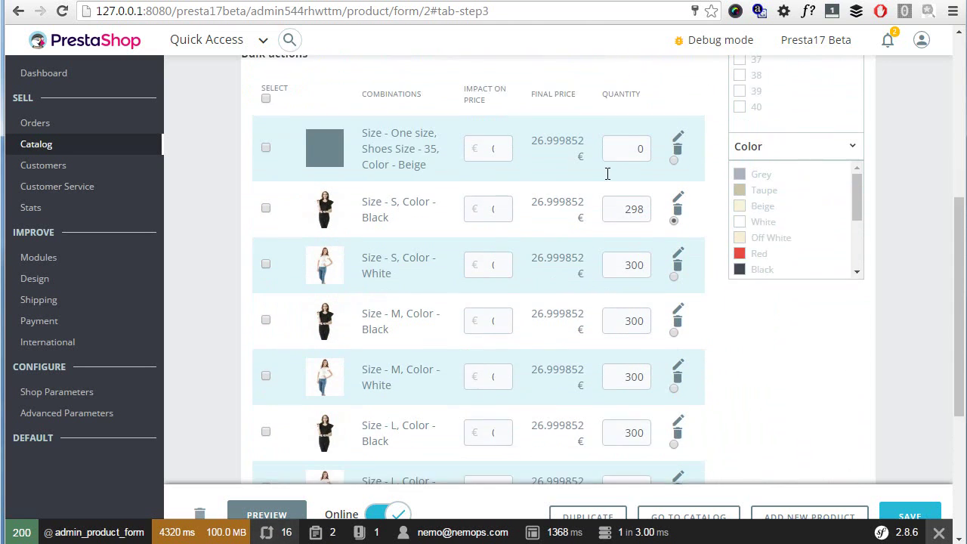
{"action": "scroll", "coordinate": [618, 204], "scroll_direction": "up", "scroll_amount": 3}
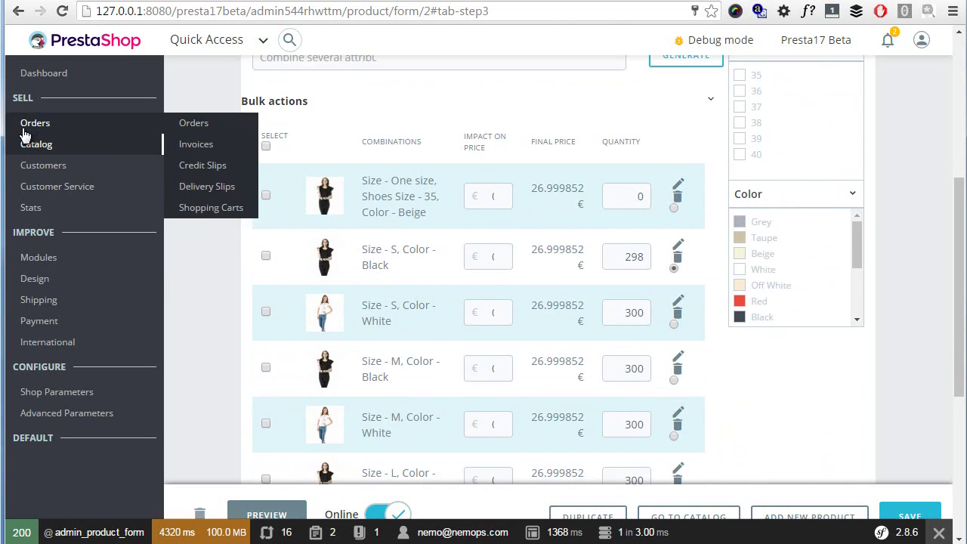
- Open the catalog's Attributes & Features page to view the list of attributes
{"action": "mouse_move", "coordinate": [22, 142]}
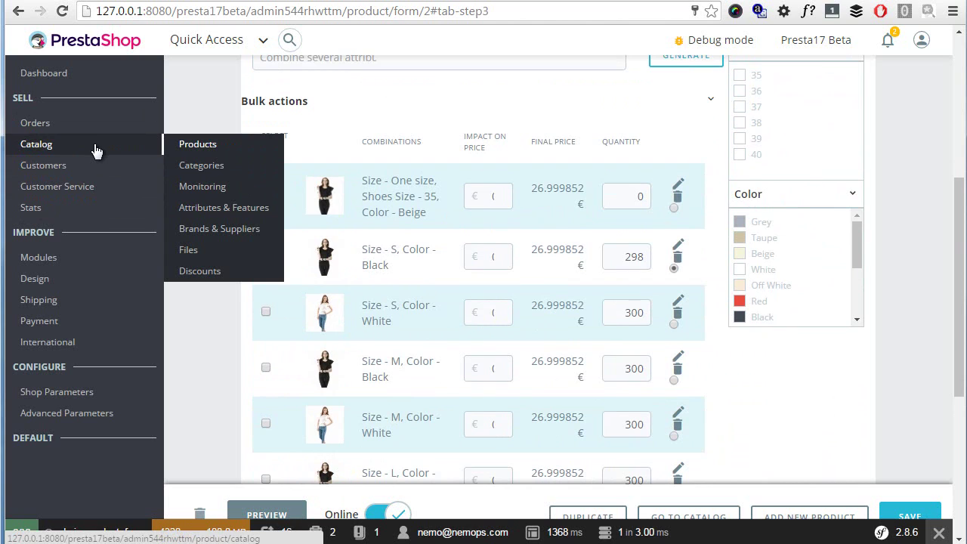
{"action": "left_click", "coordinate": [243, 206]}
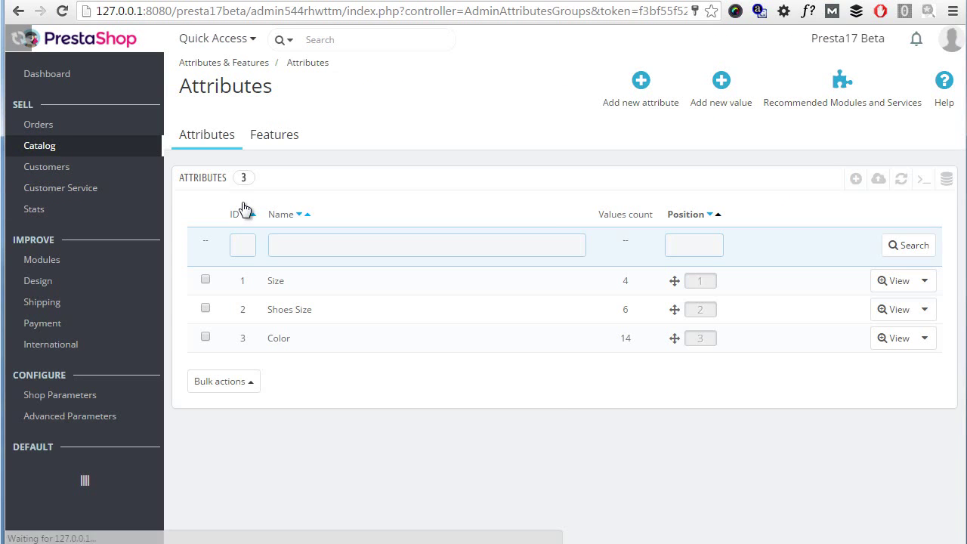
{"action": "mouse_move", "coordinate": [98, 150]}
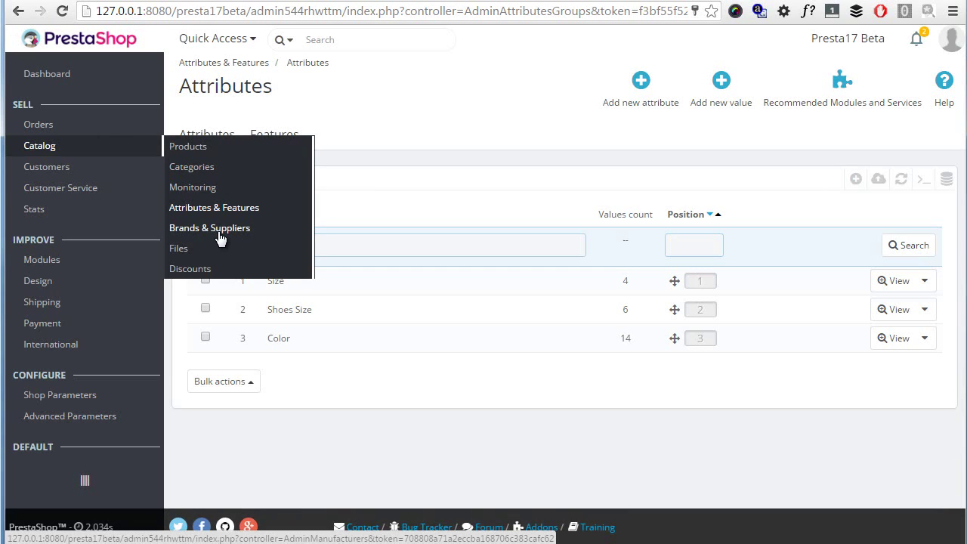
- Open the Modules & Services catalog and browse the selection of modules
{"action": "left_click", "coordinate": [52, 268]}
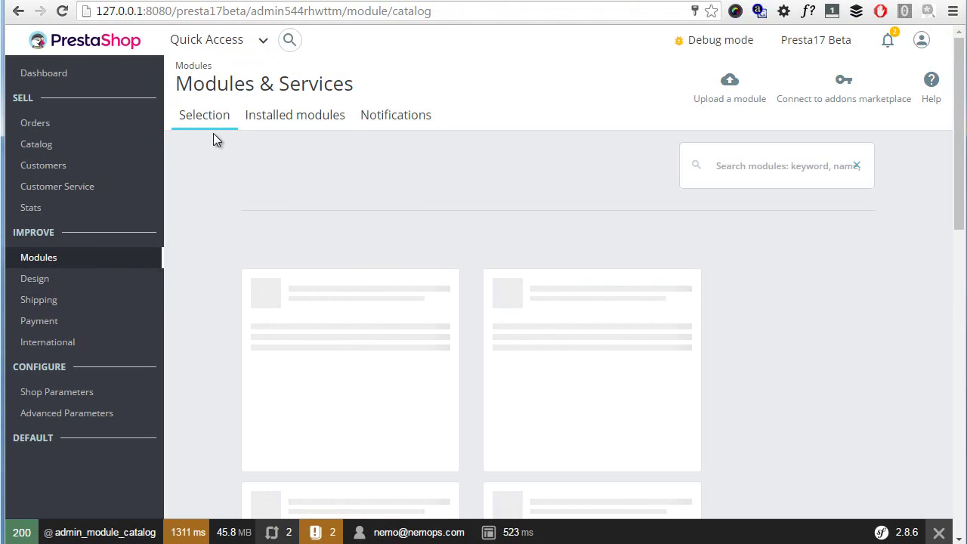
{"action": "scroll", "coordinate": [232, 153], "scroll_direction": "down", "scroll_amount": 2}
{"action": "scroll", "coordinate": [343, 296], "scroll_direction": "up", "scroll_amount": 1}
{"action": "scroll", "coordinate": [342, 290], "scroll_direction": "up", "scroll_amount": 2}
- Search the module catalog for "search by category" and remove all three search keywords again
{"action": "left_click", "coordinate": [755, 168]}
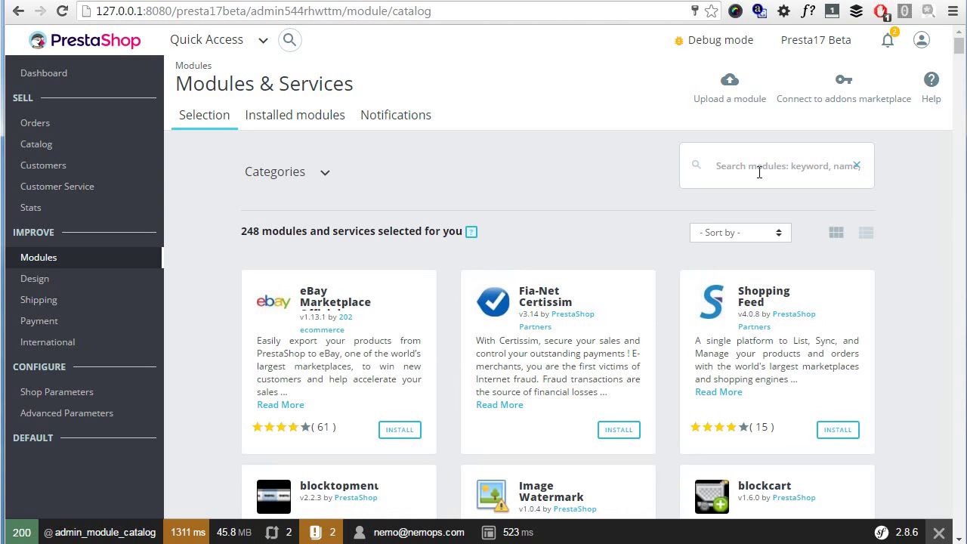
{"action": "type", "text": "search b"}
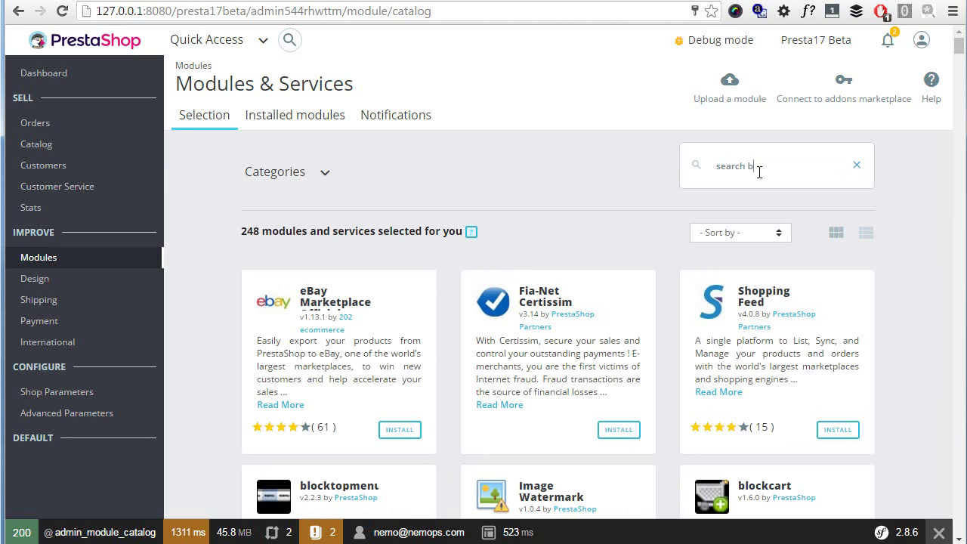
{"action": "type", "text": "y category"}
{"action": "key", "text": "Return"}
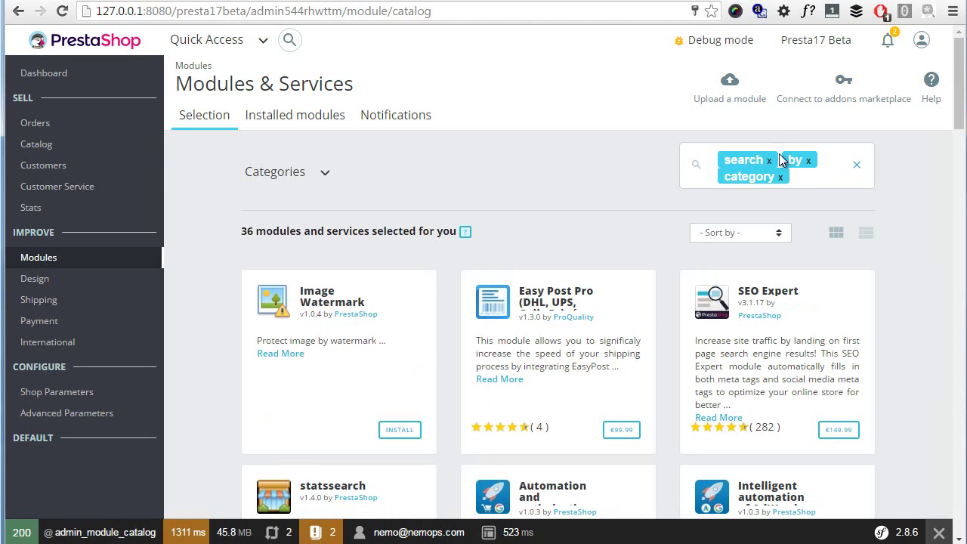
{"action": "left_click", "coordinate": [771, 162]}
{"action": "left_click", "coordinate": [750, 163]}
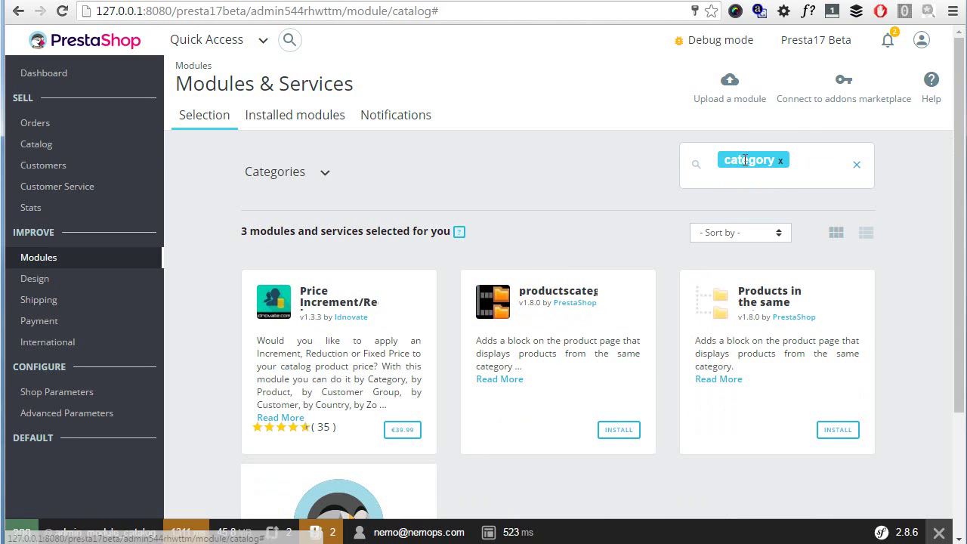
{"action": "left_click", "coordinate": [784, 163]}
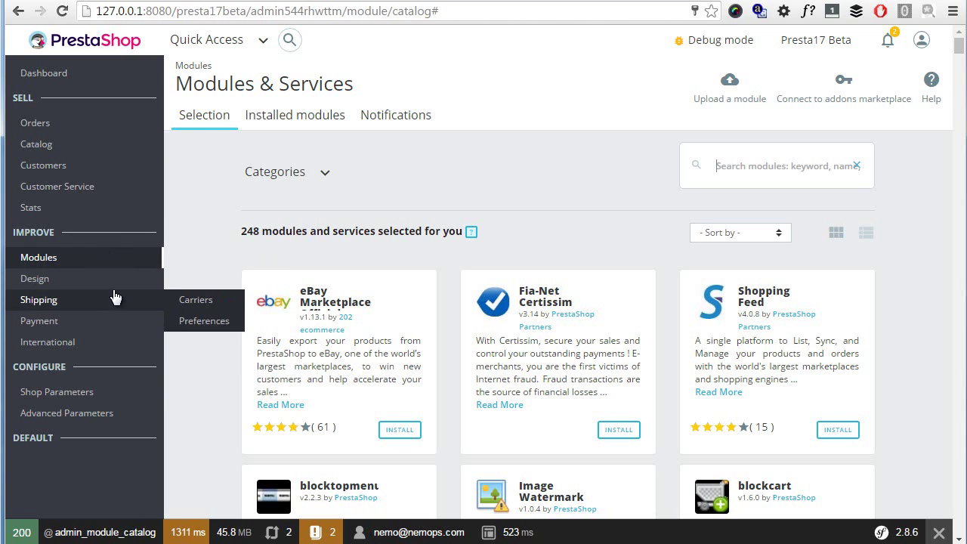
- View the module hook Positions page of the Design section, and open its Link Widget page
{"action": "mouse_move", "coordinate": [52, 285]}
{"action": "left_click", "coordinate": [199, 342]}
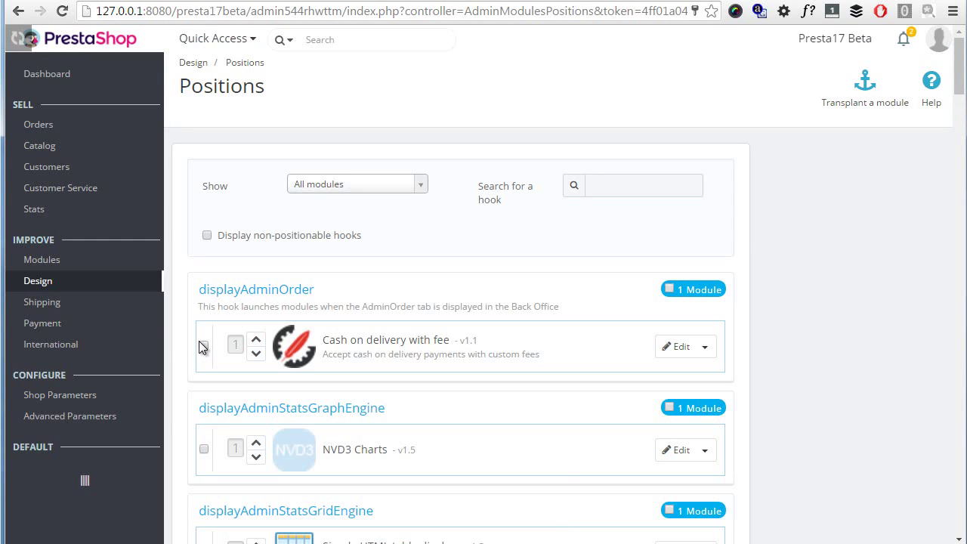
{"action": "mouse_move", "coordinate": [37, 281]}
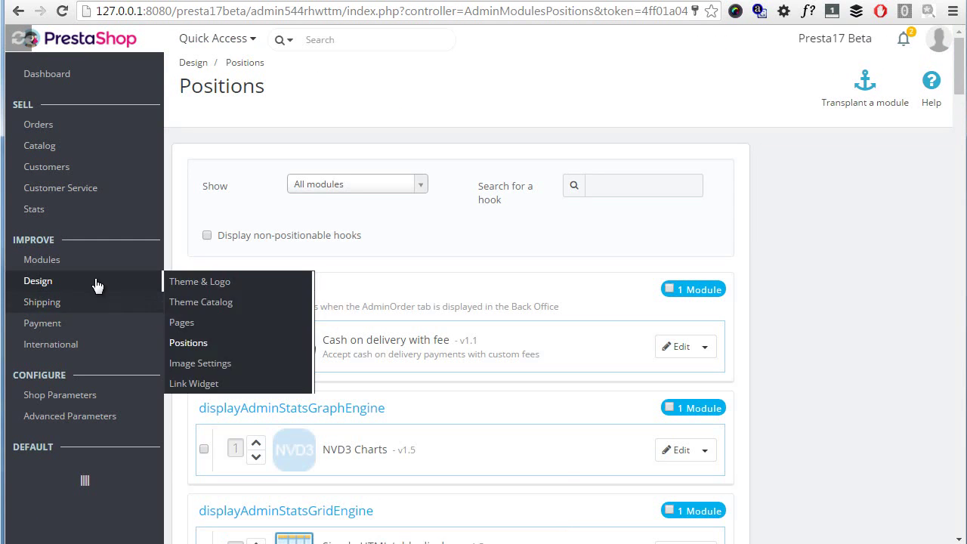
{"action": "left_click", "coordinate": [206, 386]}
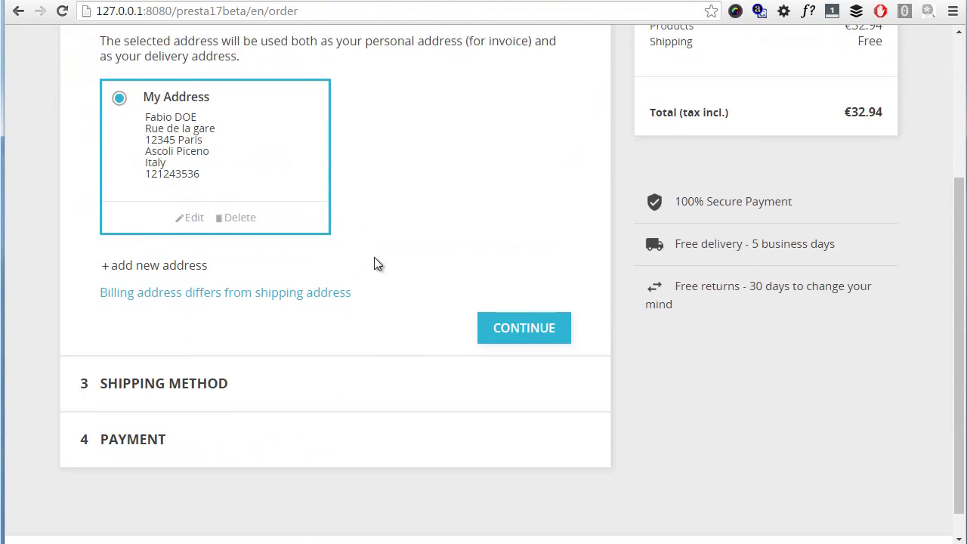
- On the storefront, go from the checkout to the home page and examine the footer link blocks
{"action": "scroll", "coordinate": [398, 298], "scroll_direction": "down", "scroll_amount": 1}
{"action": "scroll", "coordinate": [136, 102], "scroll_direction": "up", "scroll_amount": 5}
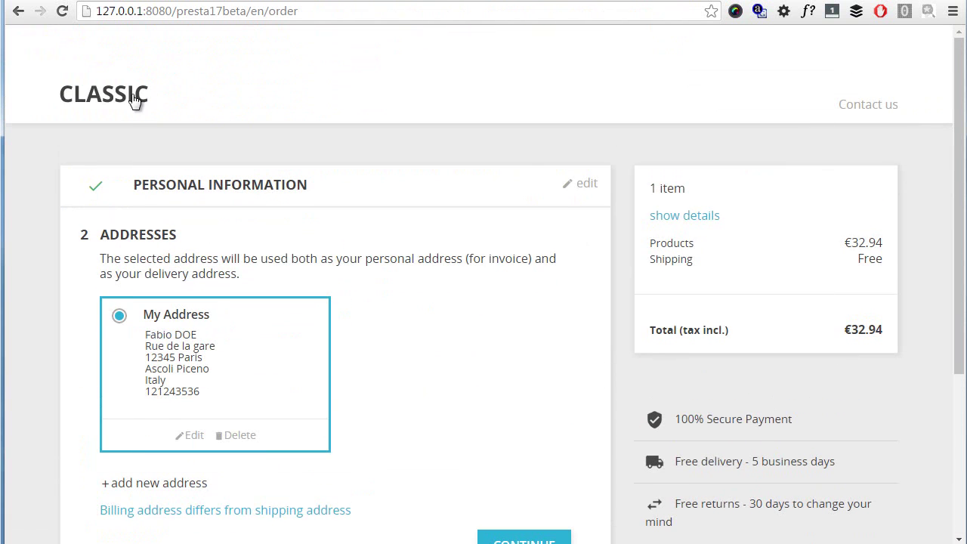
{"action": "left_click", "coordinate": [128, 102]}
{"action": "scroll", "coordinate": [341, 169], "scroll_direction": "down", "scroll_amount": 15}
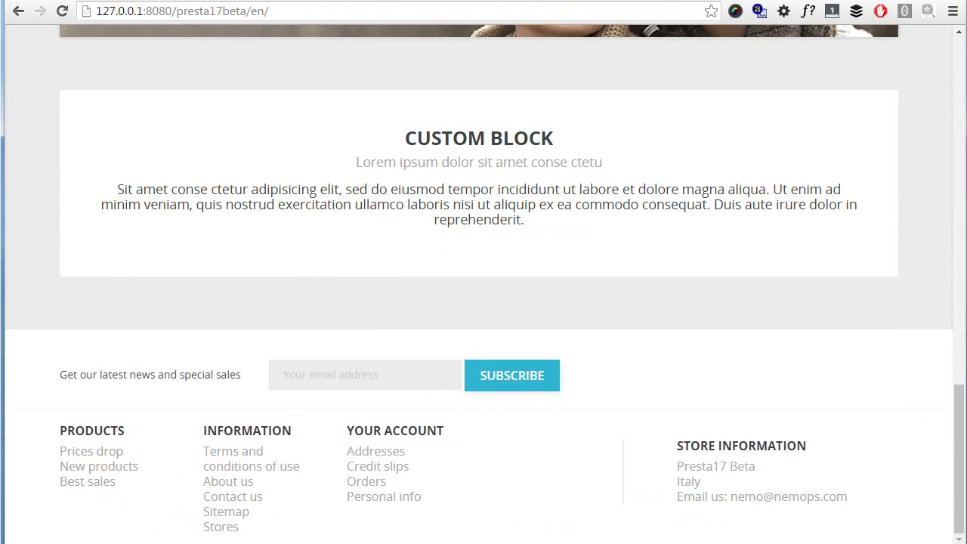
- Return to the back office's Link Widget page and open the international Locations page listing the countries
{"action": "left_click", "coordinate": [255, 2]}
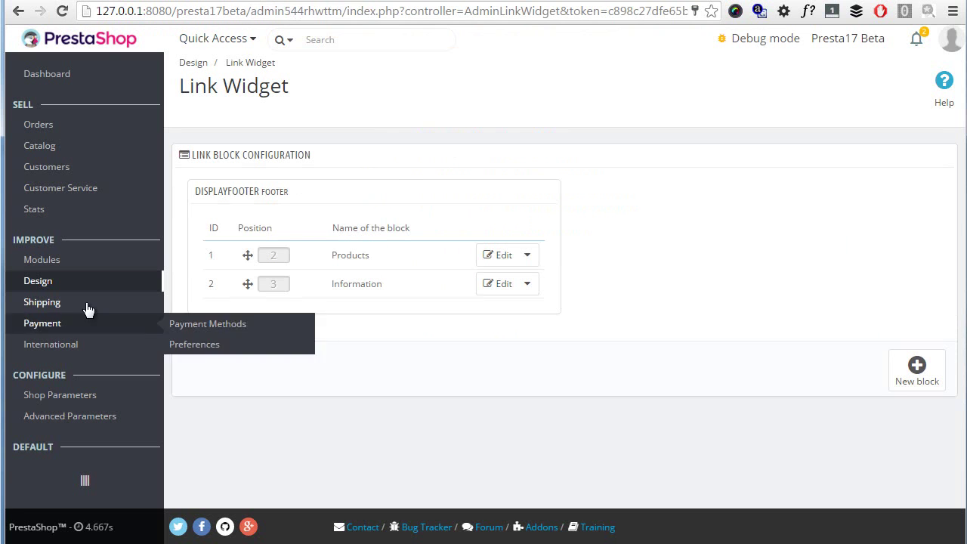
{"action": "mouse_move", "coordinate": [29, 345]}
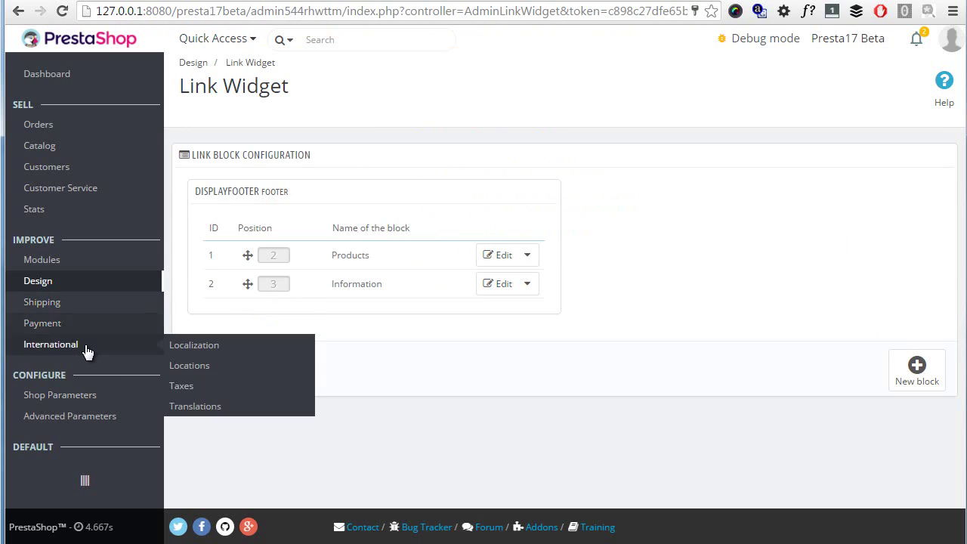
{"action": "left_click", "coordinate": [224, 365]}
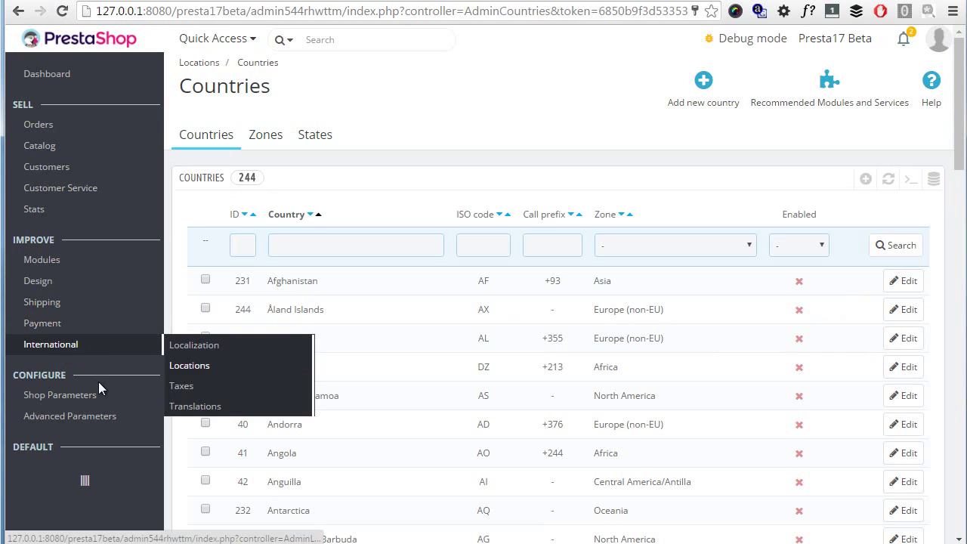
- Look over the Advanced Parameters and Shop Parameters entries, and open the Traffic page with SEO & URLs
{"action": "mouse_move", "coordinate": [70, 415]}
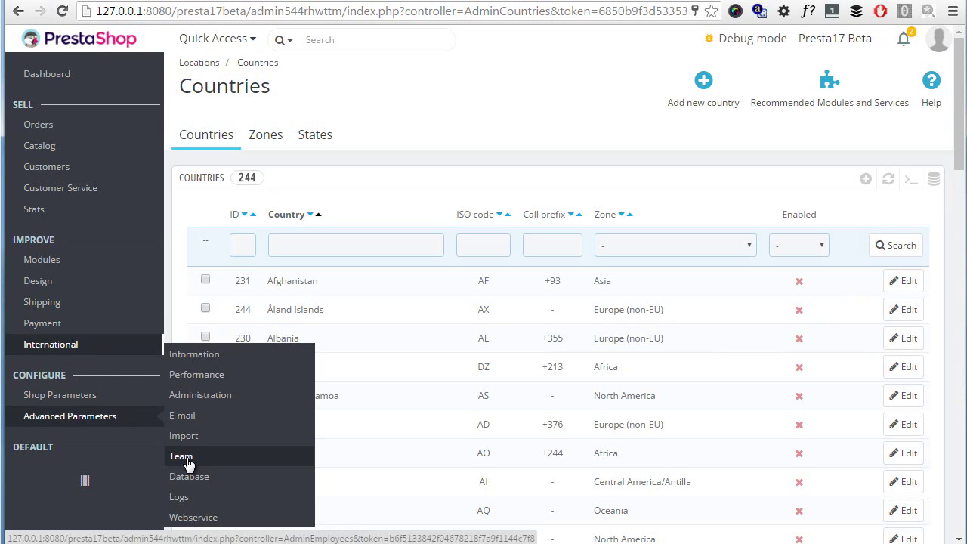
{"action": "mouse_move", "coordinate": [121, 394]}
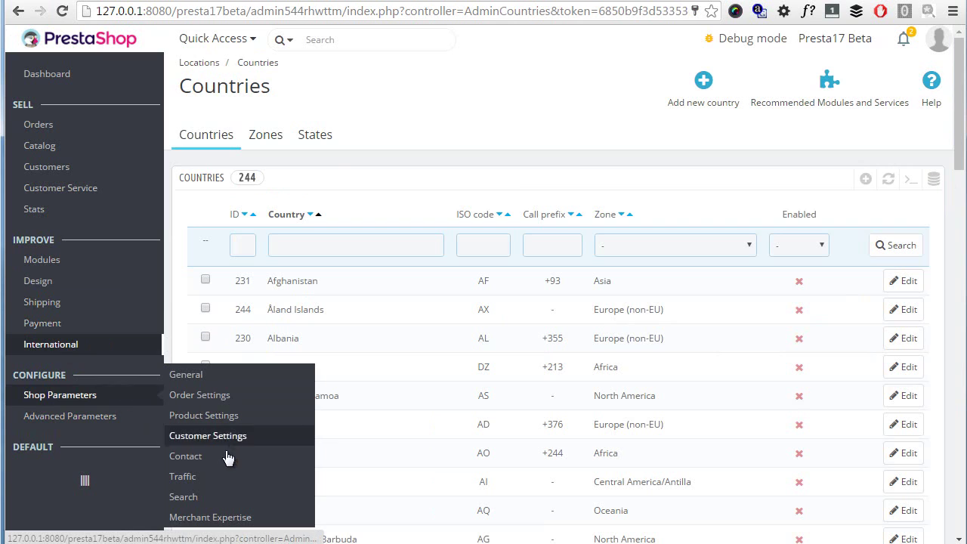
{"action": "left_click", "coordinate": [202, 476]}
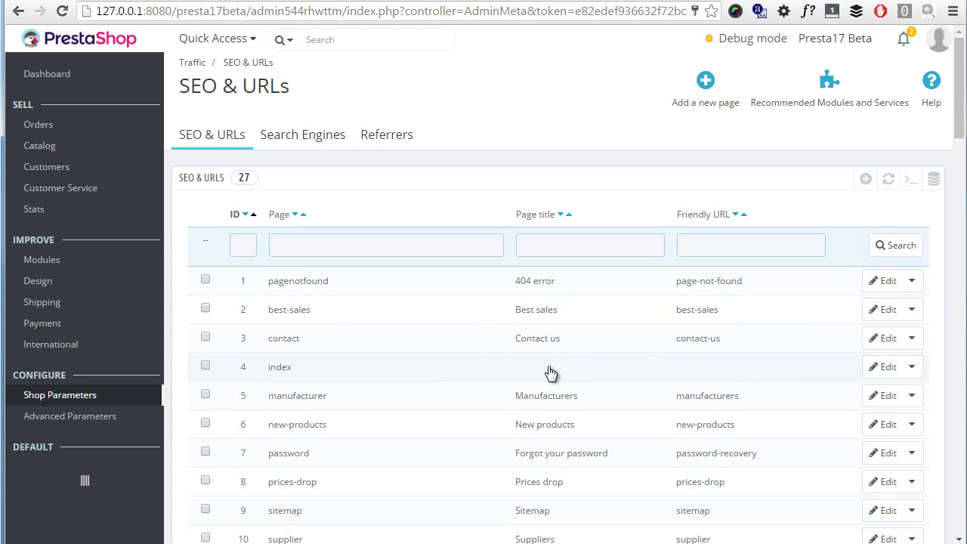
- View the Shopping Carts list of the Orders section, and open the catalog's Discounts page
{"action": "mouse_move", "coordinate": [151, 126]}
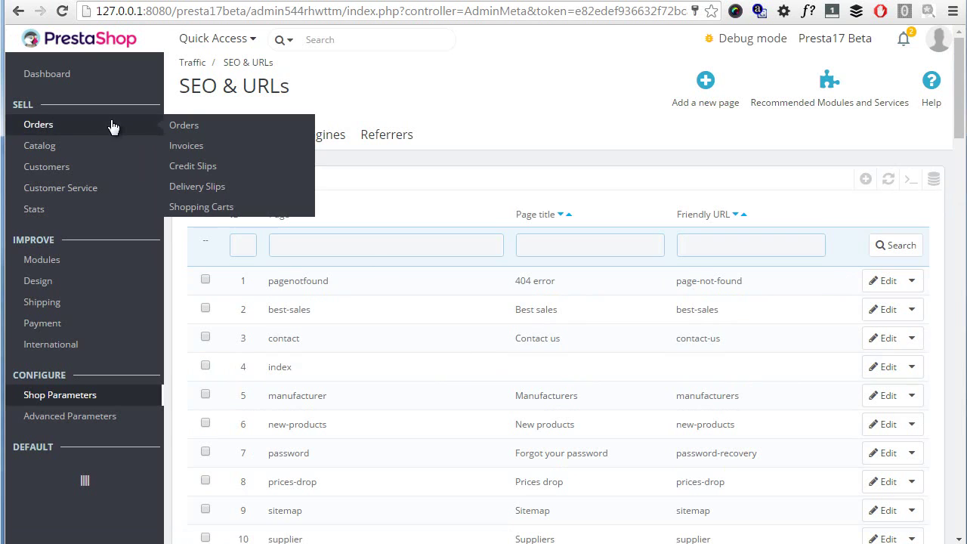
{"action": "left_click", "coordinate": [205, 208]}
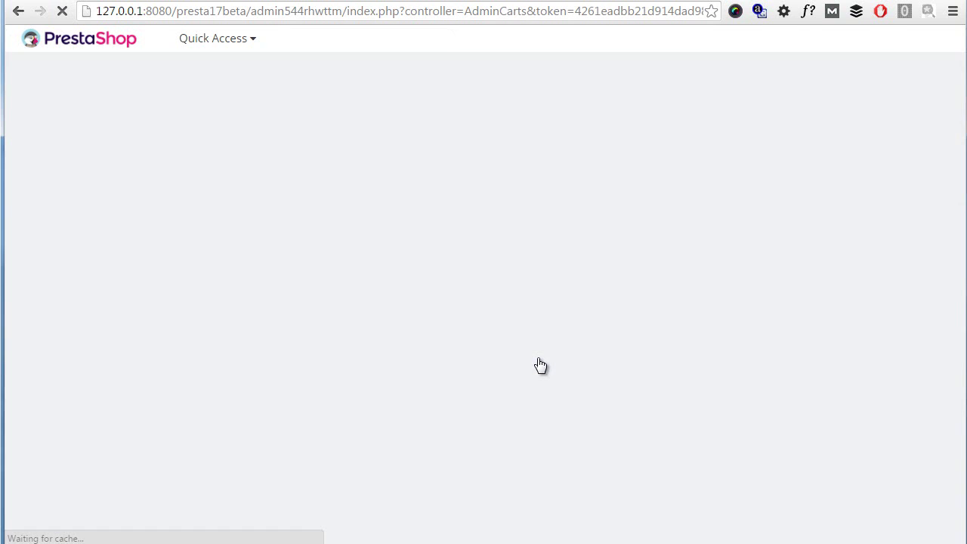
{"action": "mouse_move", "coordinate": [119, 136]}
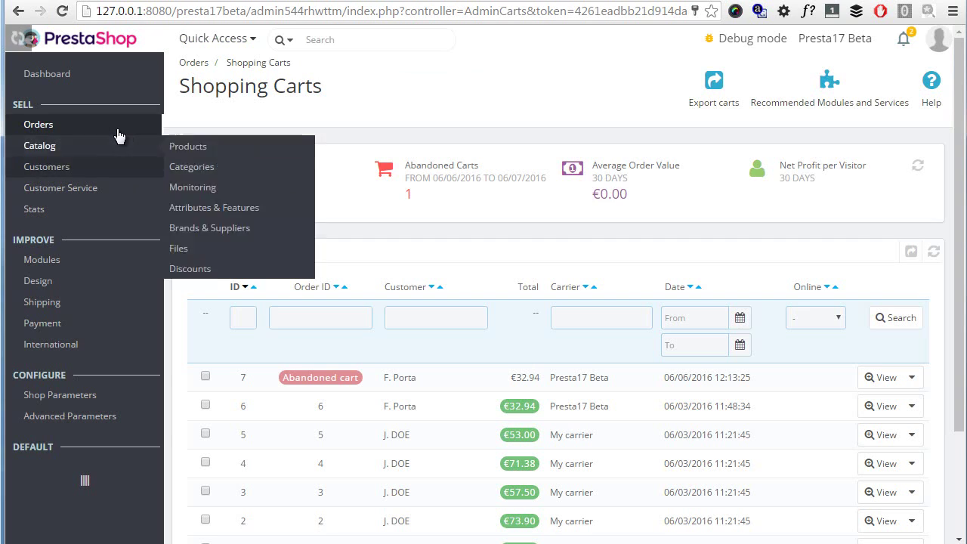
{"action": "left_click", "coordinate": [214, 269]}
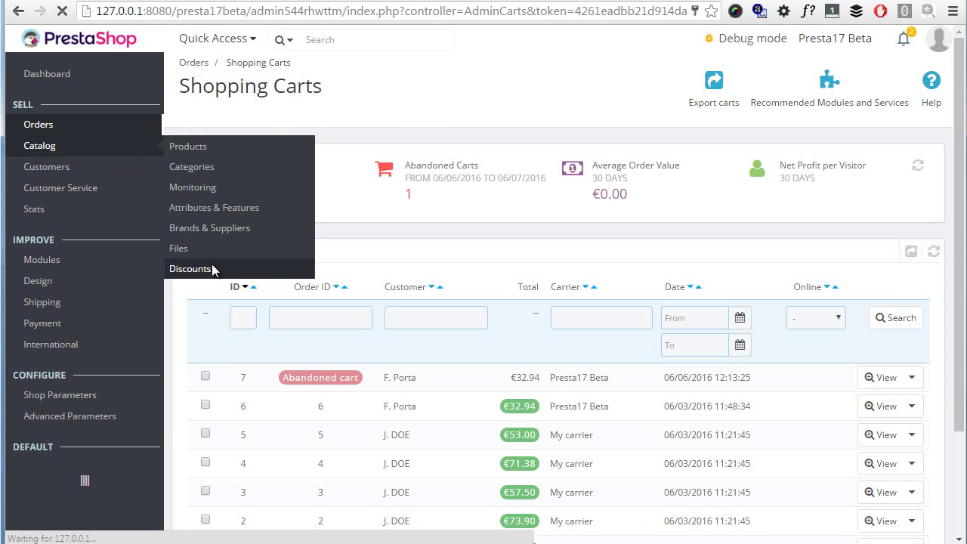